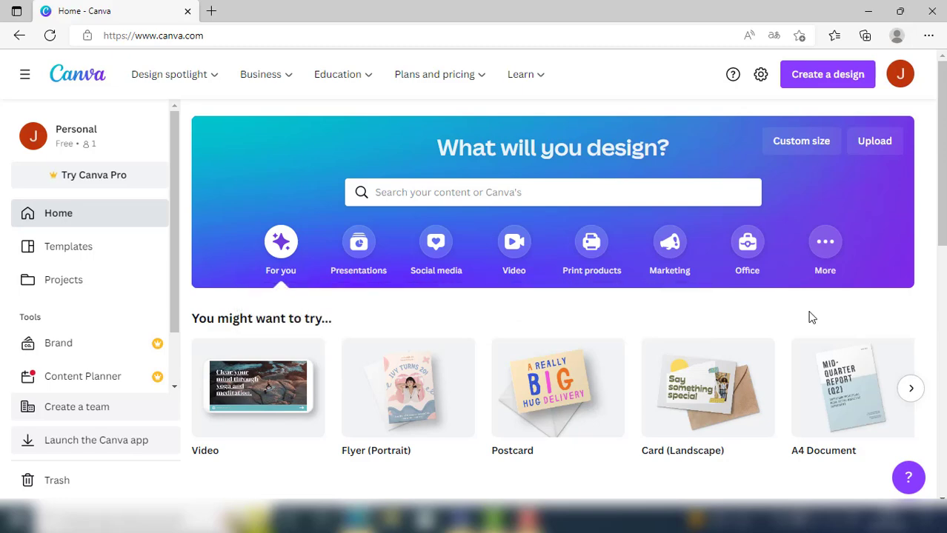
- Create a new design of the type Postcard, 148 × 105 mm, by looking up "postcard" among the design types
left_click(827, 77)
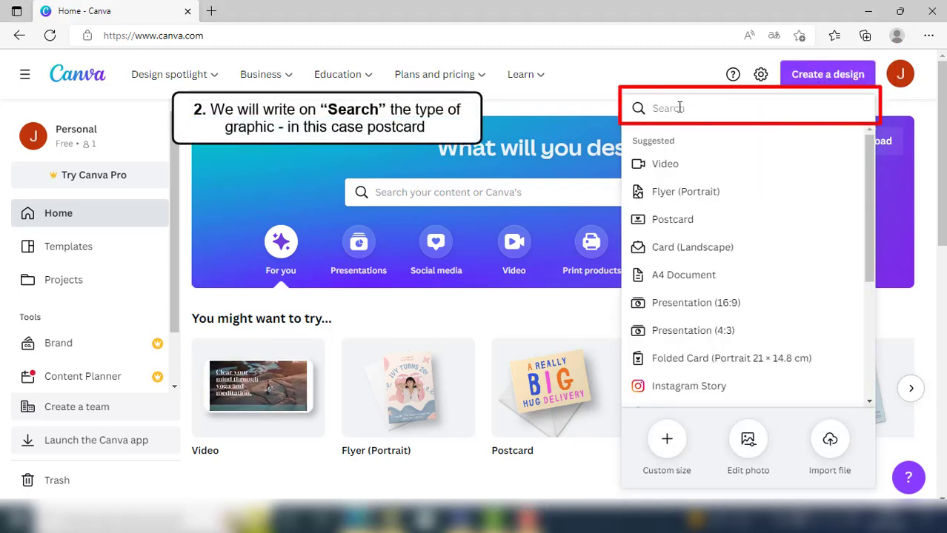
type("post")
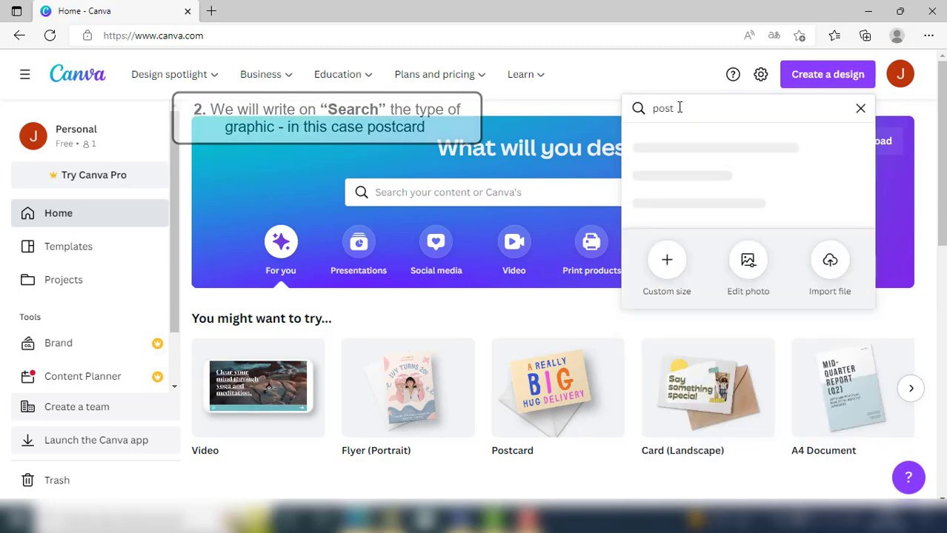
type("card")
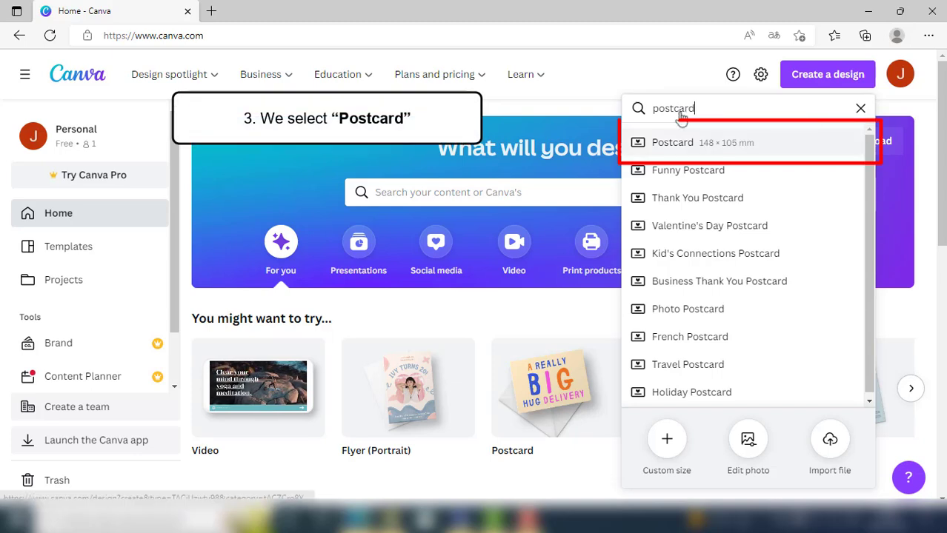
left_click(687, 148)
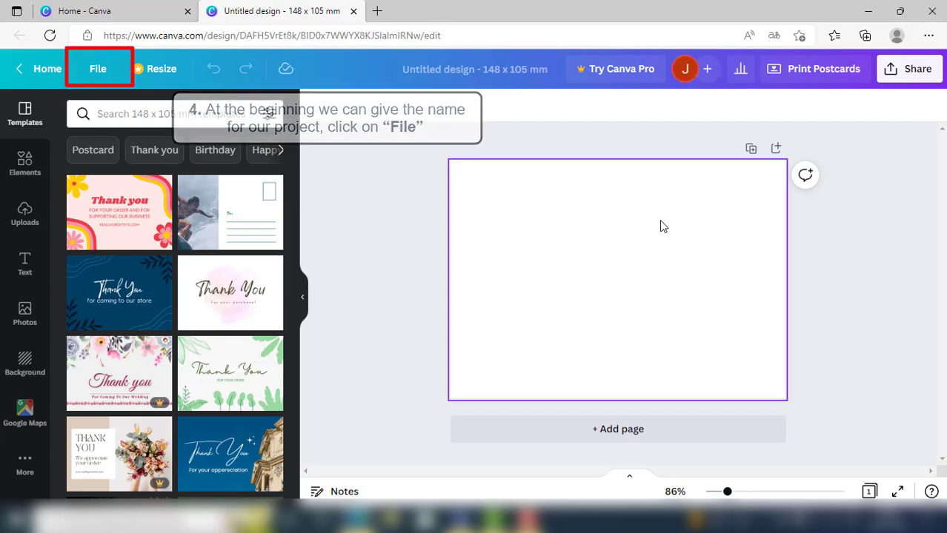
- Rename the untitled design as Postcard
left_click(97, 69)
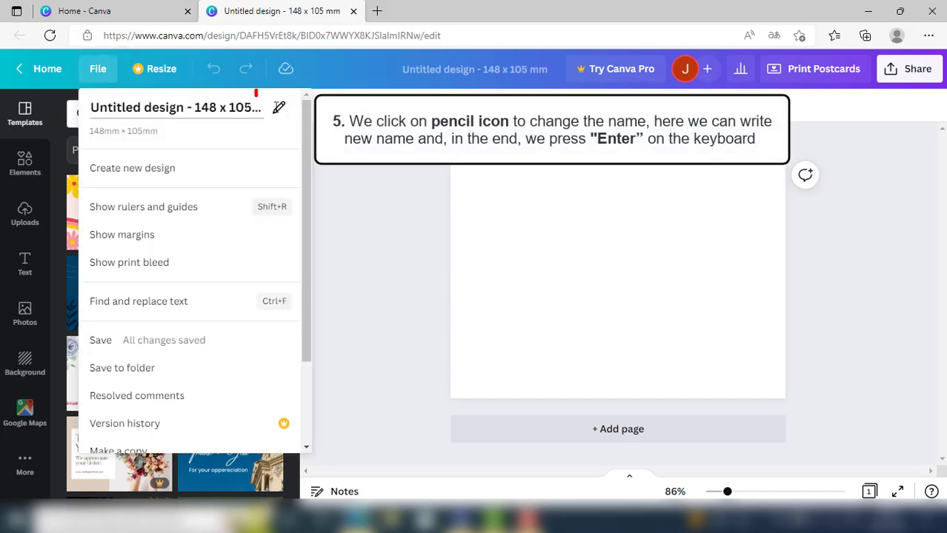
left_click(277, 111)
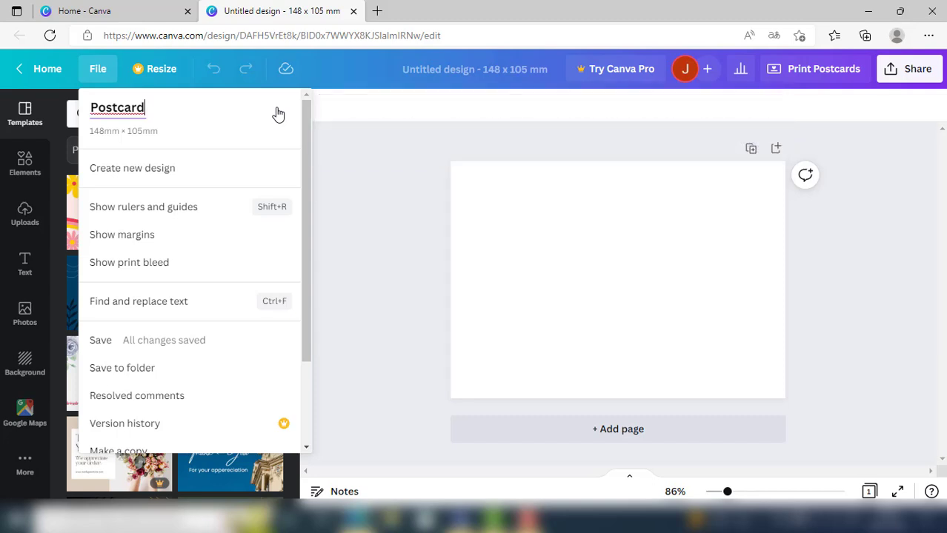
key("Return")
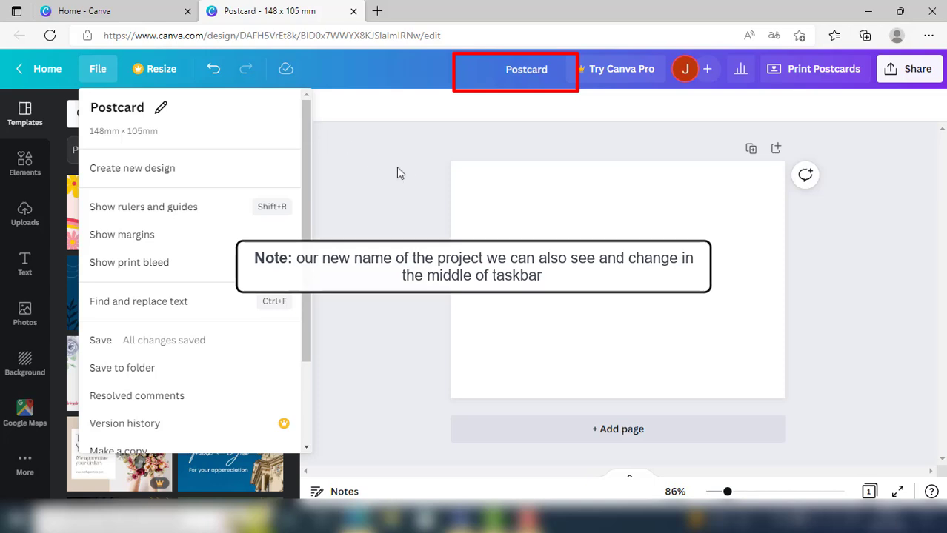
left_click(423, 186)
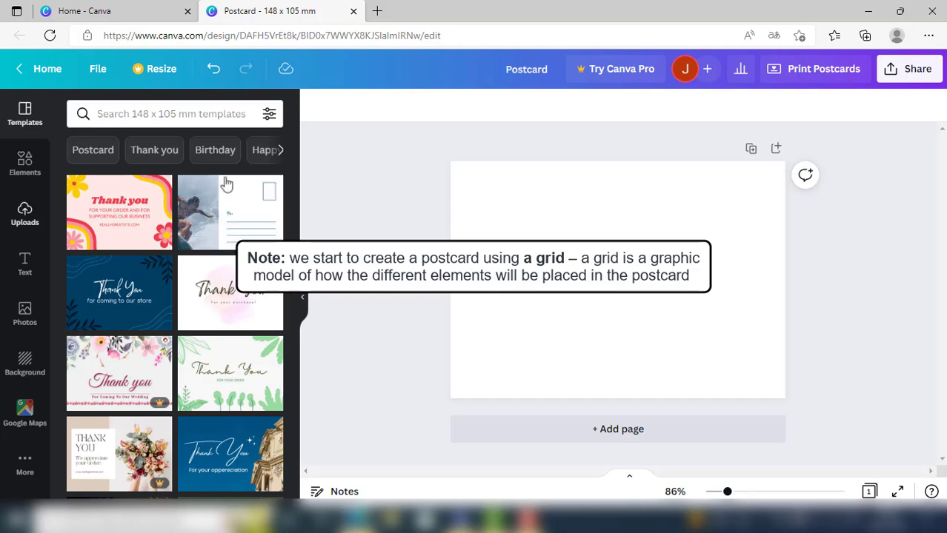
- Add the grid with three equal vertical columns from the Grids elements to the blank page
left_click(25, 164)
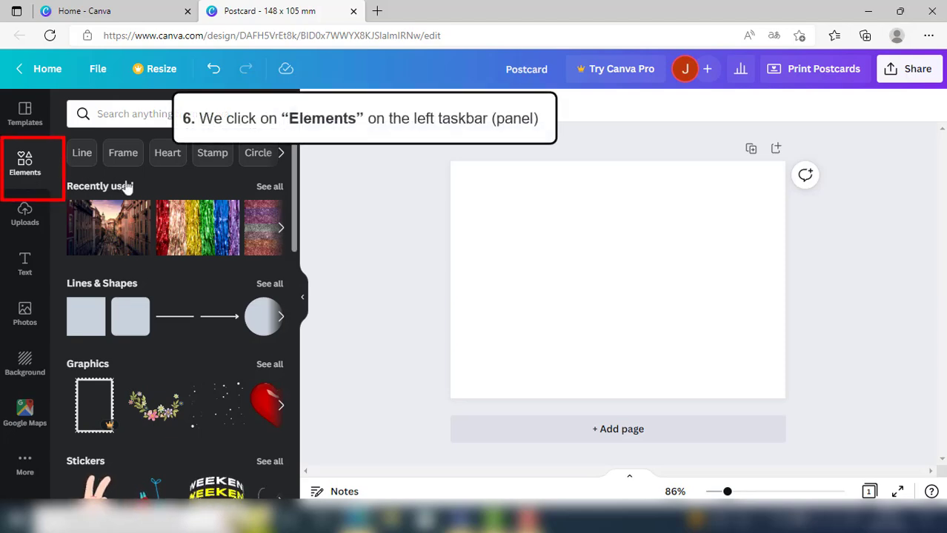
scroll(148, 181, "down", 3)
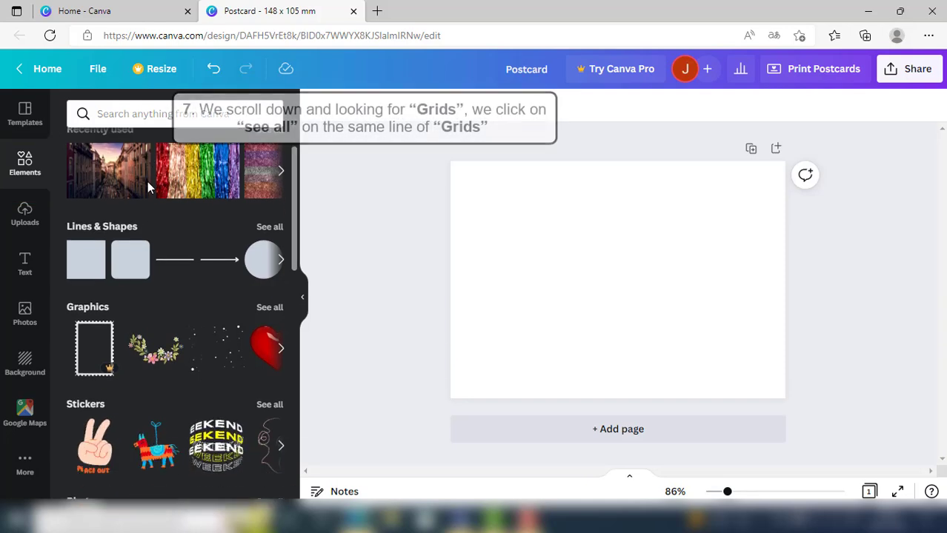
scroll(147, 188, "down", 5)
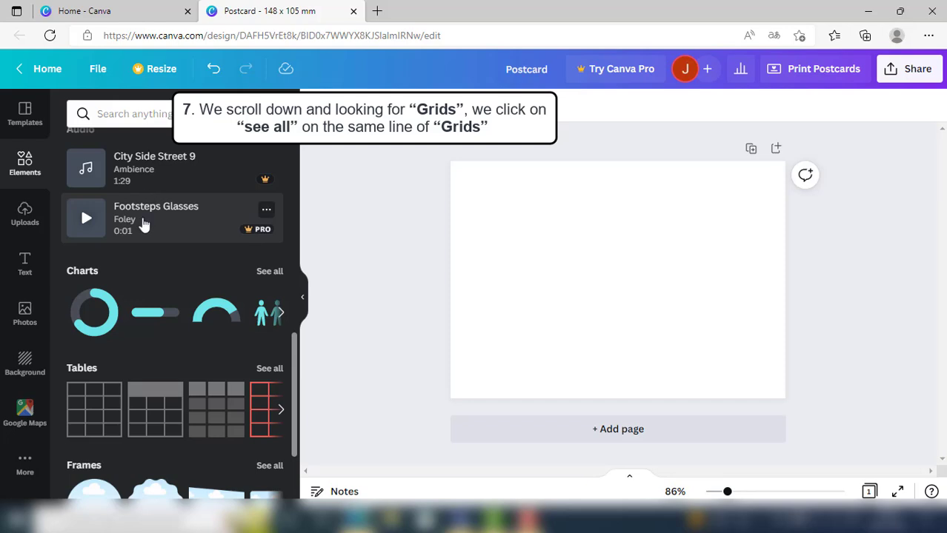
scroll(141, 218, "down", 3)
scroll(141, 231, "down", 3)
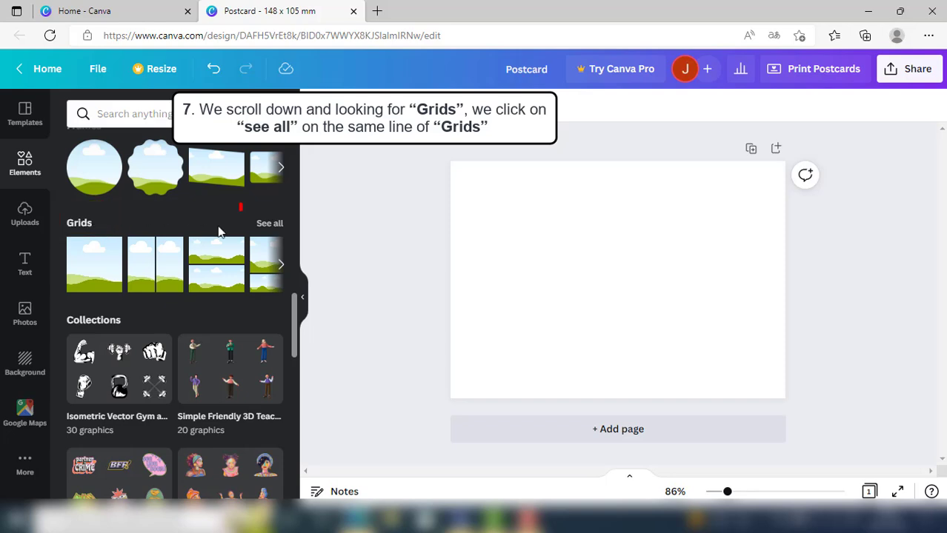
left_click(263, 232)
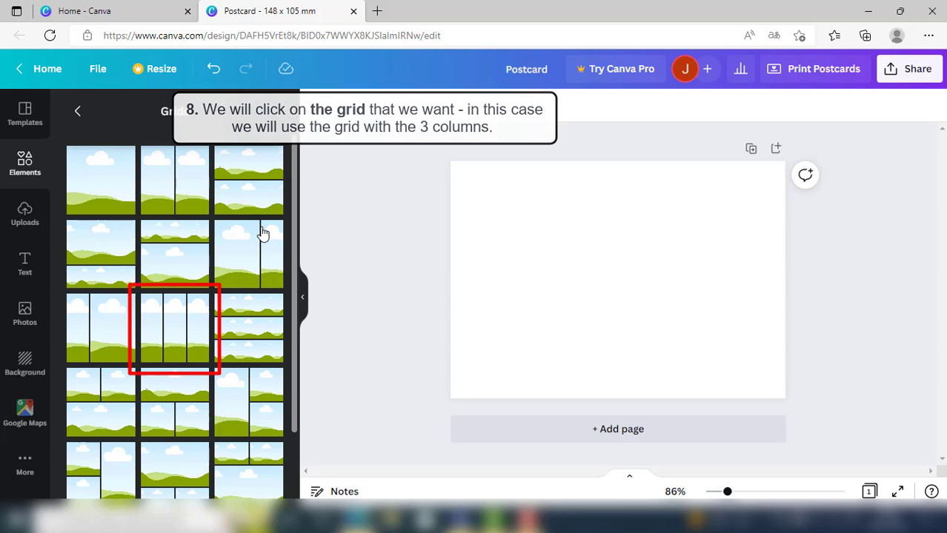
left_click(170, 326)
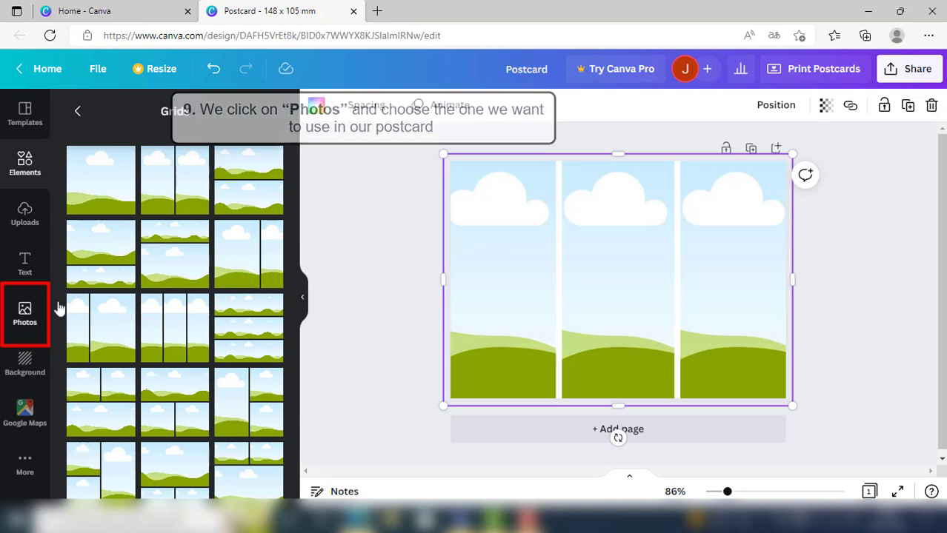
- Search the photos for "flowers" and place the free photo of white daisies in the grid's first column
left_click(23, 314)
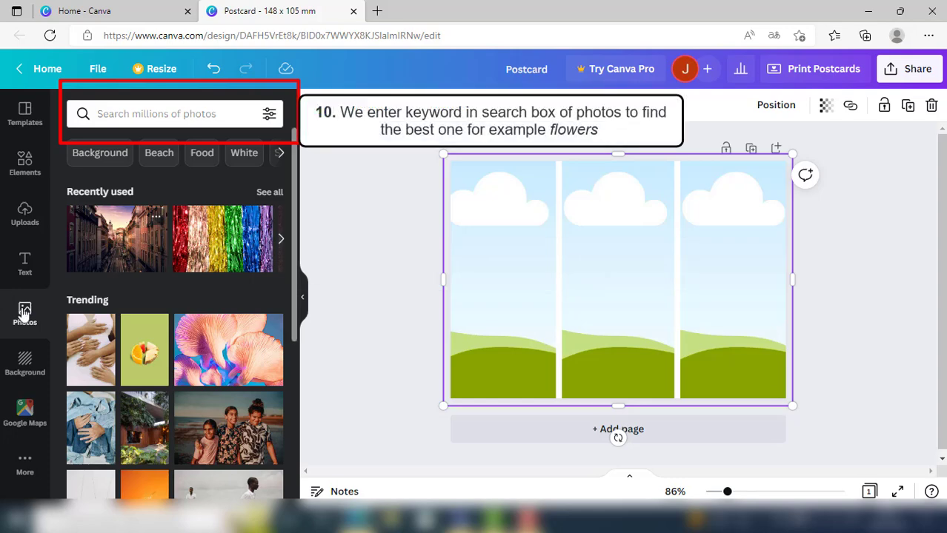
left_click(103, 111)
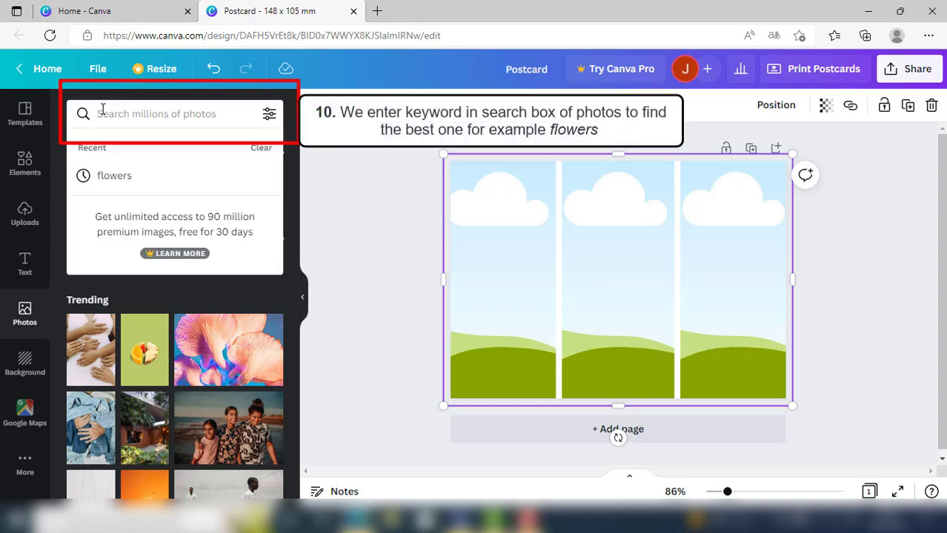
type("flowers")
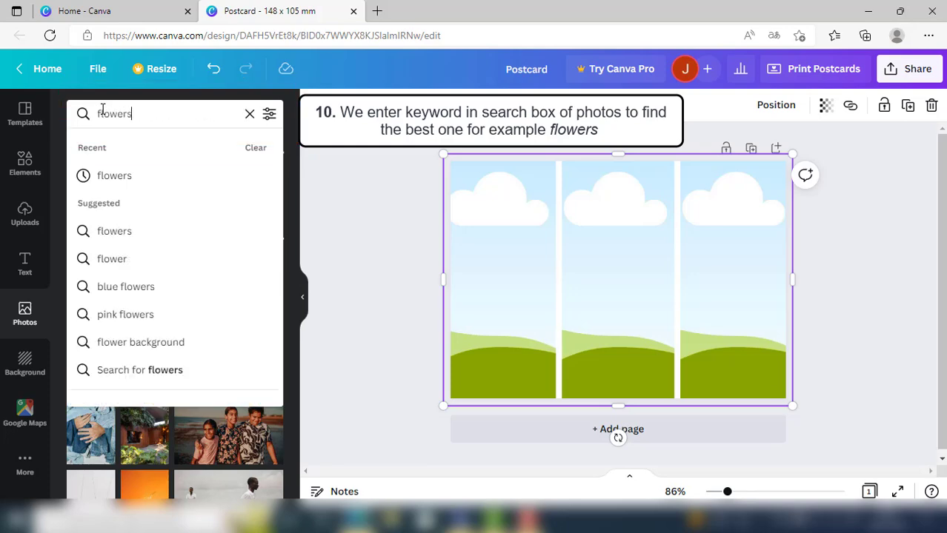
key("Return")
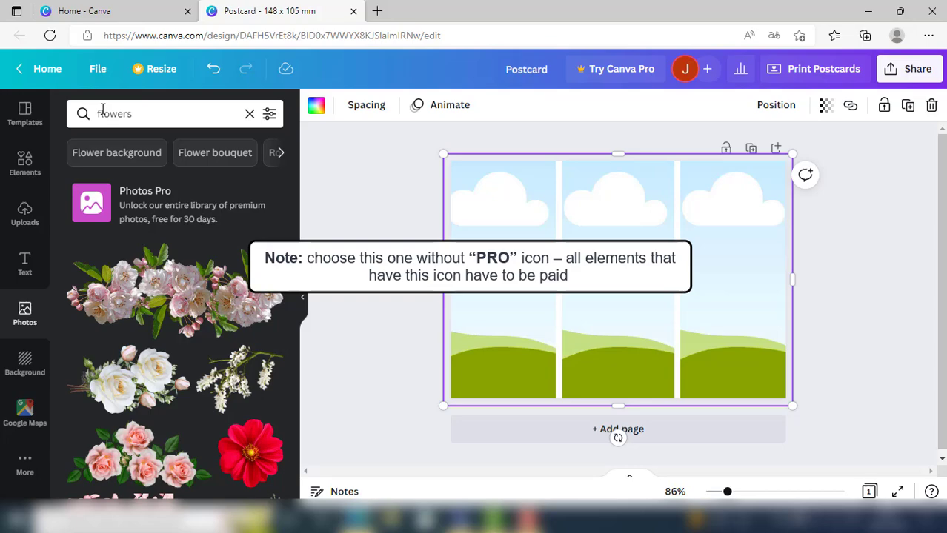
scroll(141, 267, "down", 10)
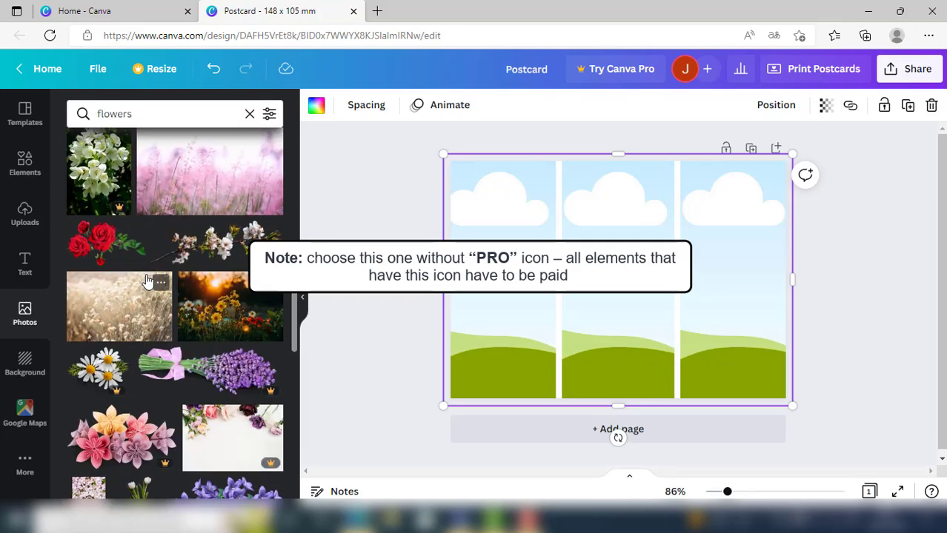
scroll(147, 282, "down", 10)
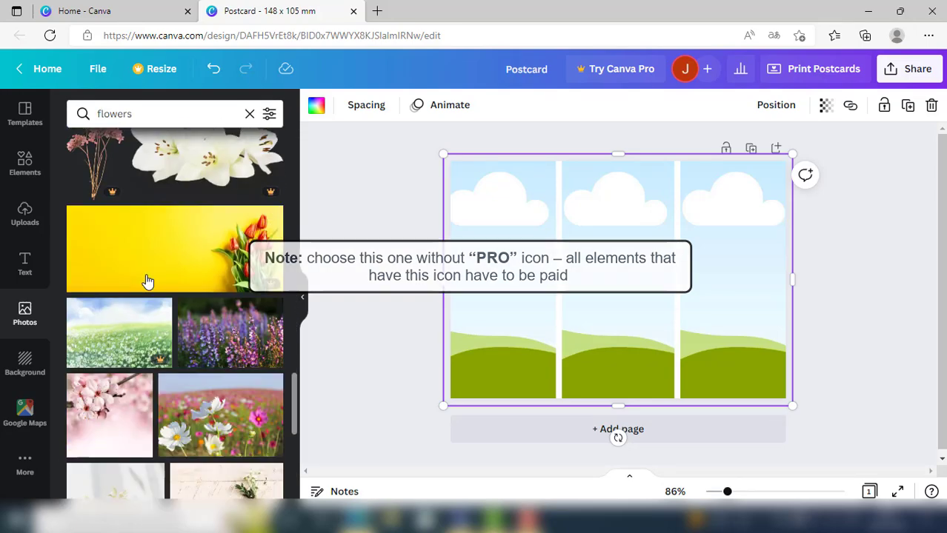
scroll(147, 282, "down", 10)
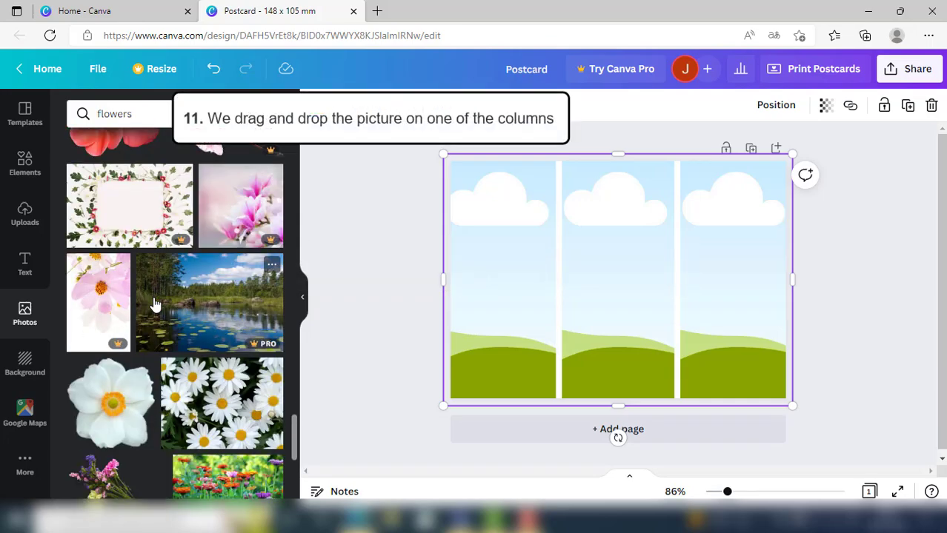
scroll(154, 304, "down", 2)
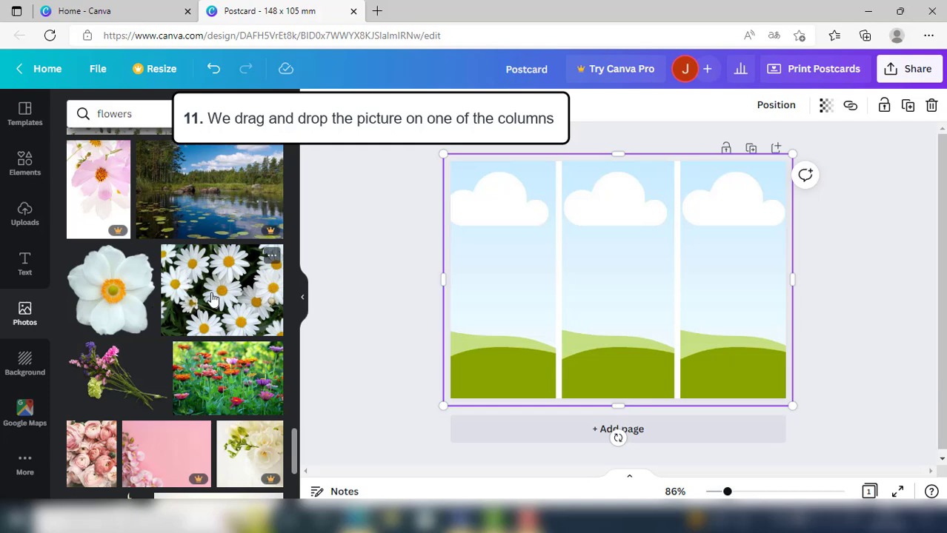
left_click_drag(211, 298, 487, 300)
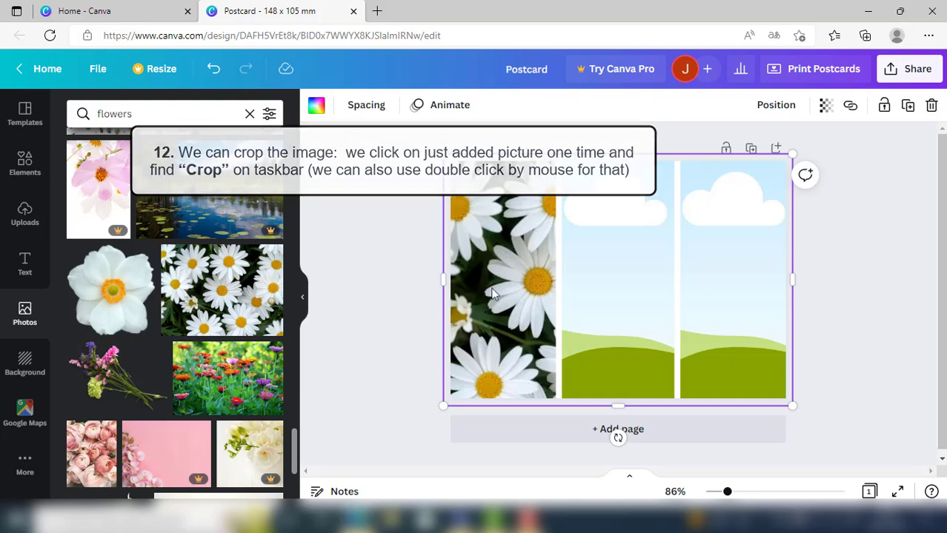
- Crop the daisy photo, shifting it left within its column so that whole blossoms sit in the frame
left_click(524, 256)
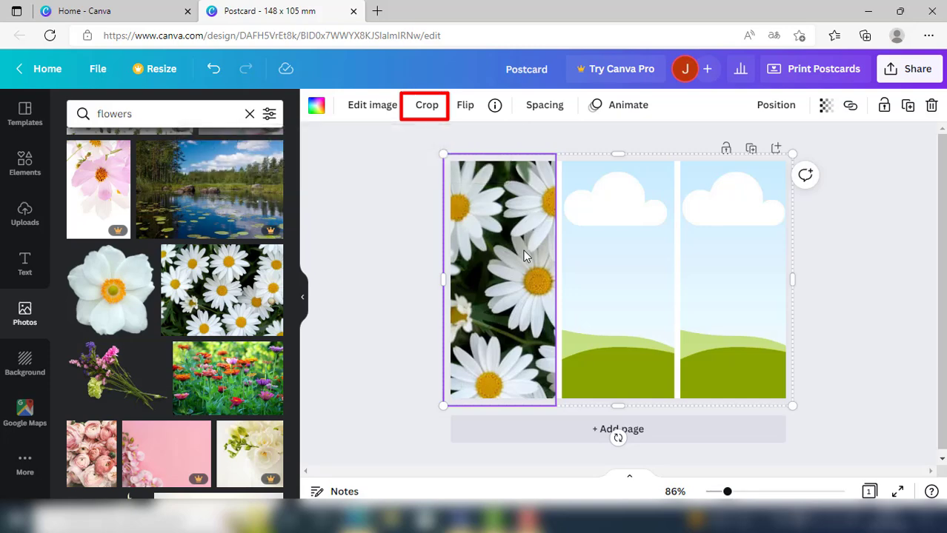
left_click(428, 107)
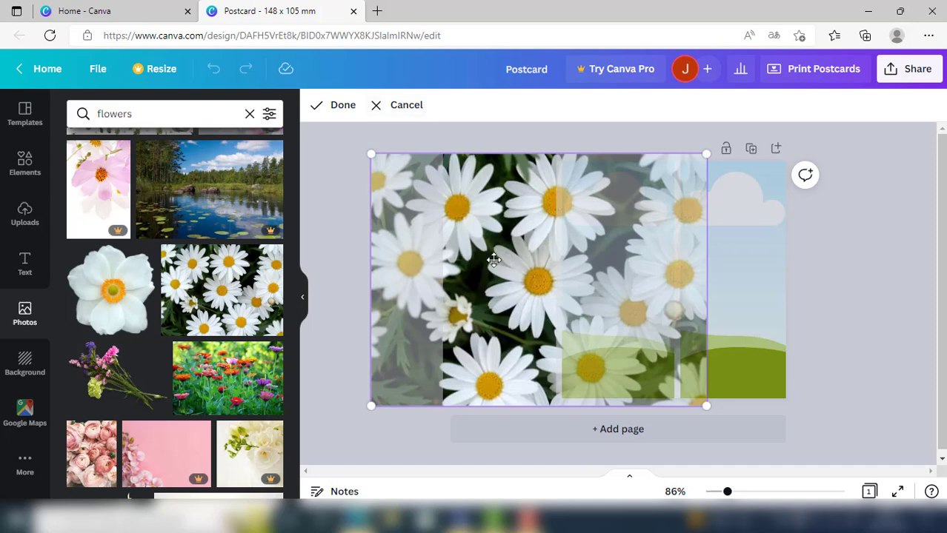
mouse_move(494, 260)
left_mouse_down()
mouse_move(566, 274)
mouse_move(455, 279)
mouse_move(490, 295)
mouse_move(444, 297)
mouse_move(460, 299)
left_mouse_up()
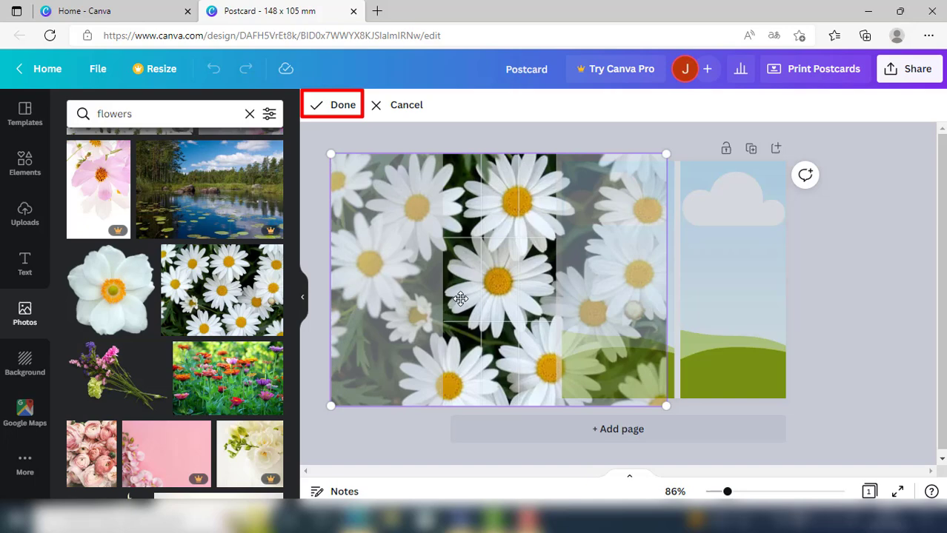
left_click(338, 105)
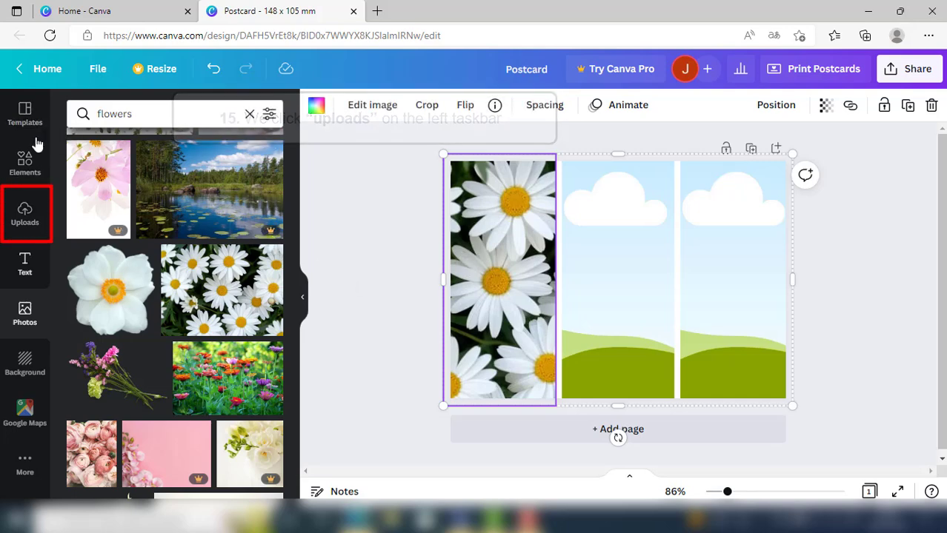
- Place the uploaded sunset photo in the grid's middle column and crop it so both a palm tree and the statue fit
left_click(23, 222)
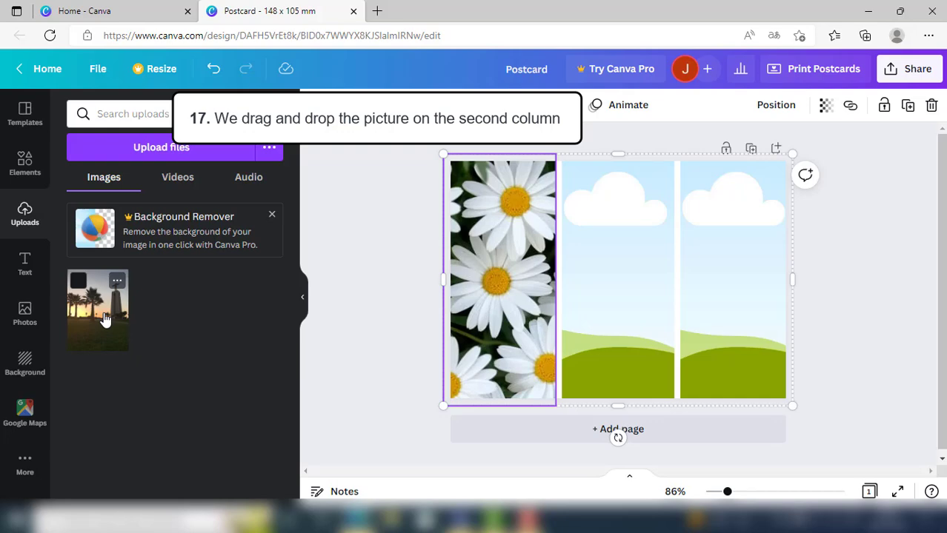
left_click_drag(151, 315, 631, 274)
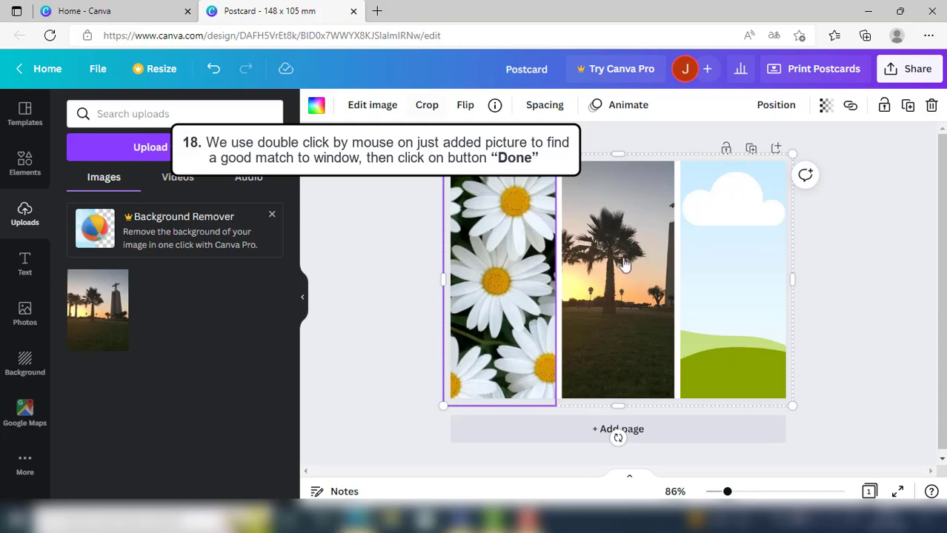
left_click(611, 243)
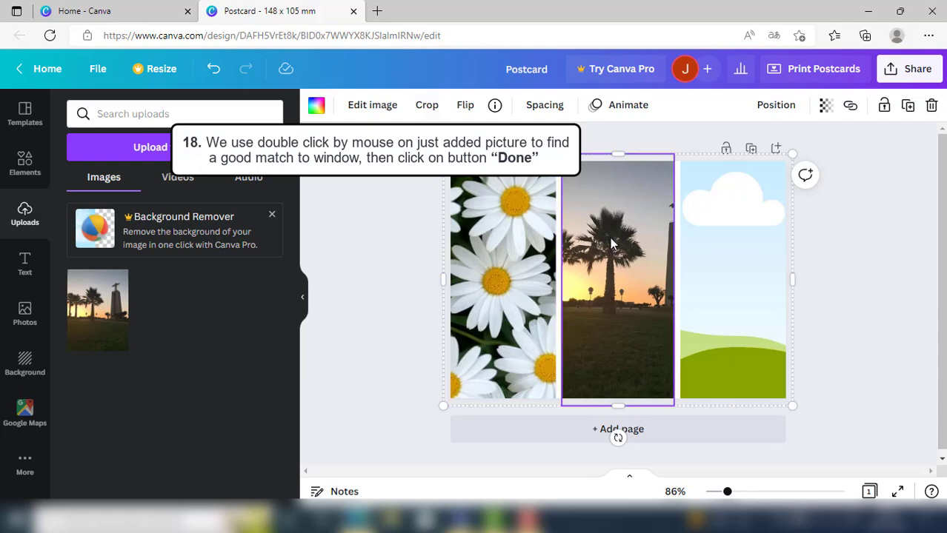
left_click(423, 106)
mouse_move(641, 327)
left_mouse_down()
mouse_move(583, 329)
mouse_move(671, 330)
mouse_move(614, 332)
left_mouse_up()
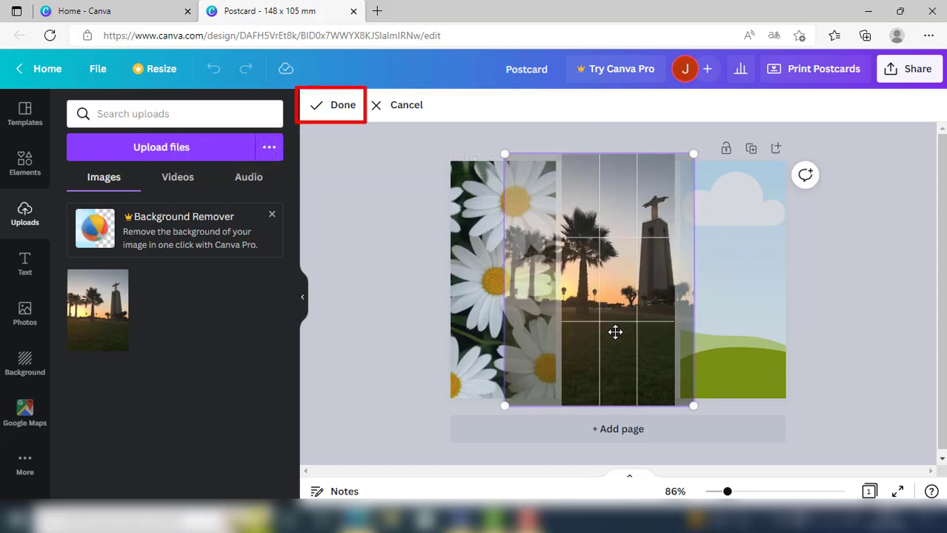
left_click(343, 104)
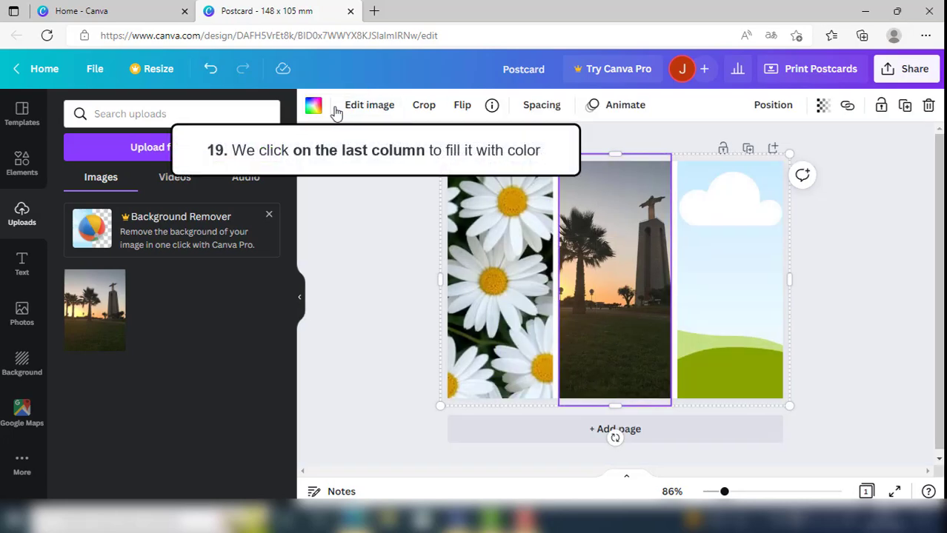
- Fill the grid's last column with the light greyish beige from the sunset photo's colours
left_click(730, 265)
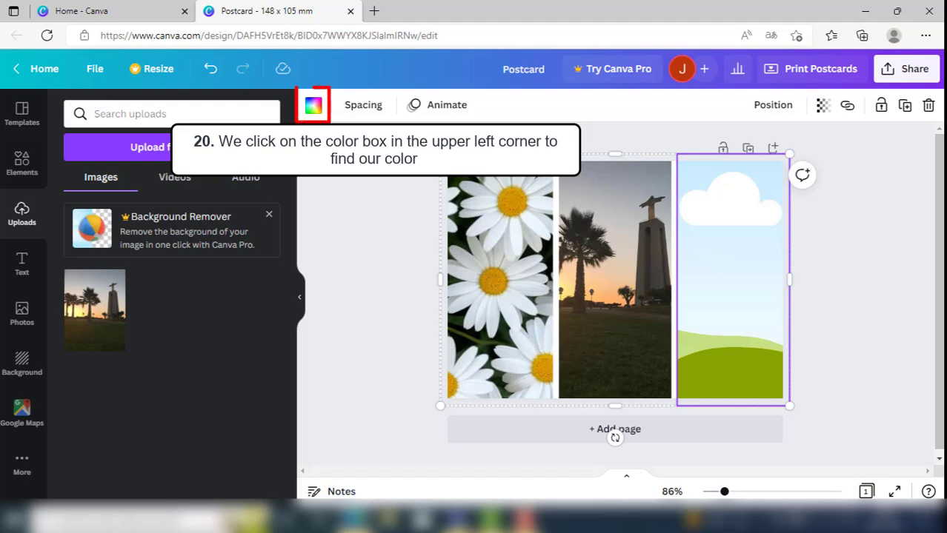
left_click(313, 108)
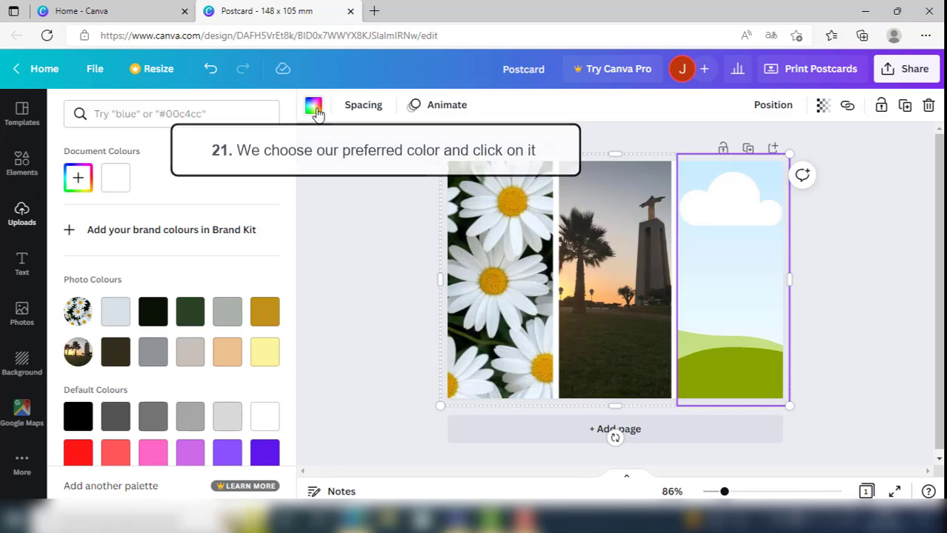
left_click(234, 357)
left_click(264, 353)
left_click(184, 356)
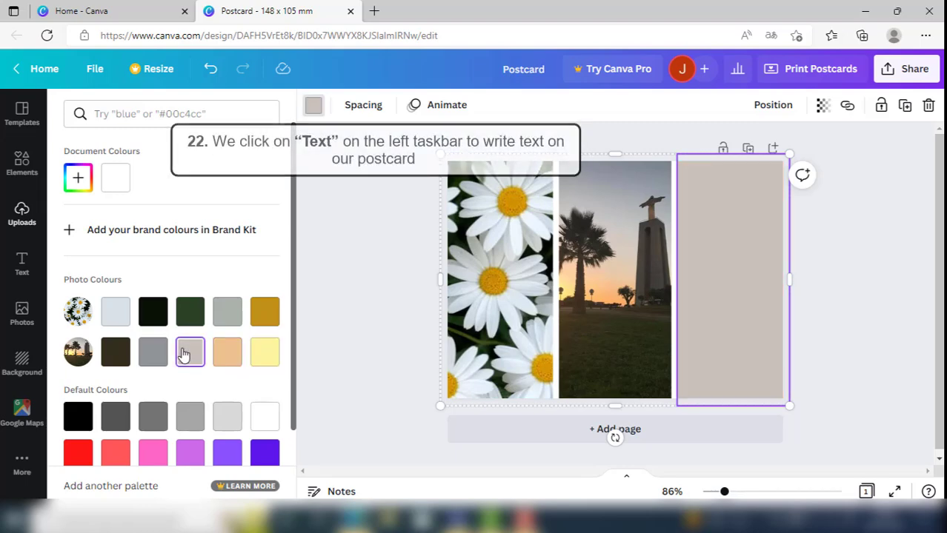
- Add a subheading reading "greetings from Lisbon!" and move it up onto the beige column
left_click(21, 266)
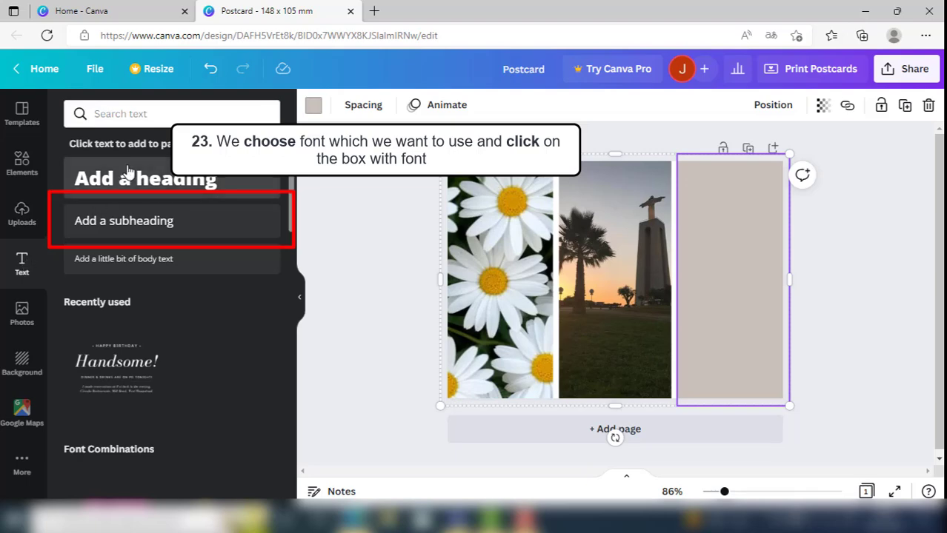
left_click(137, 226)
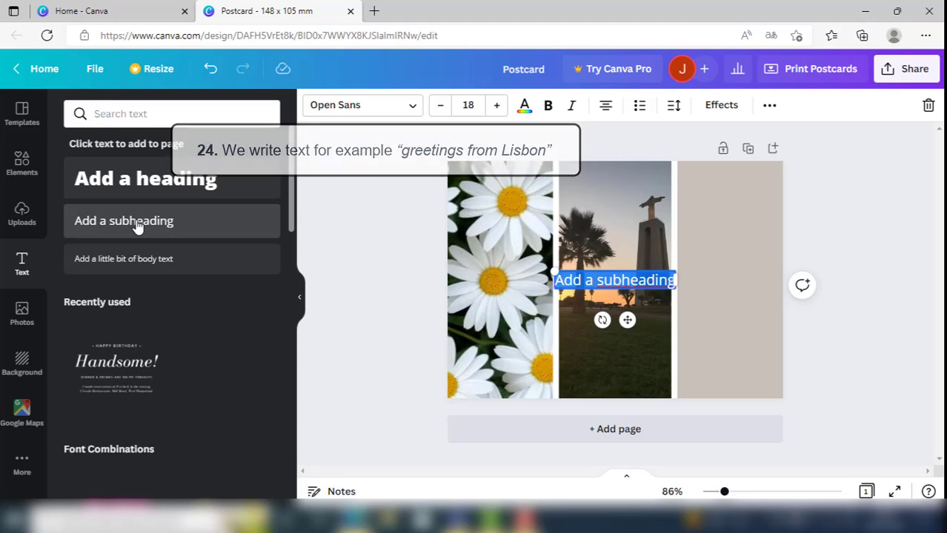
type("g")
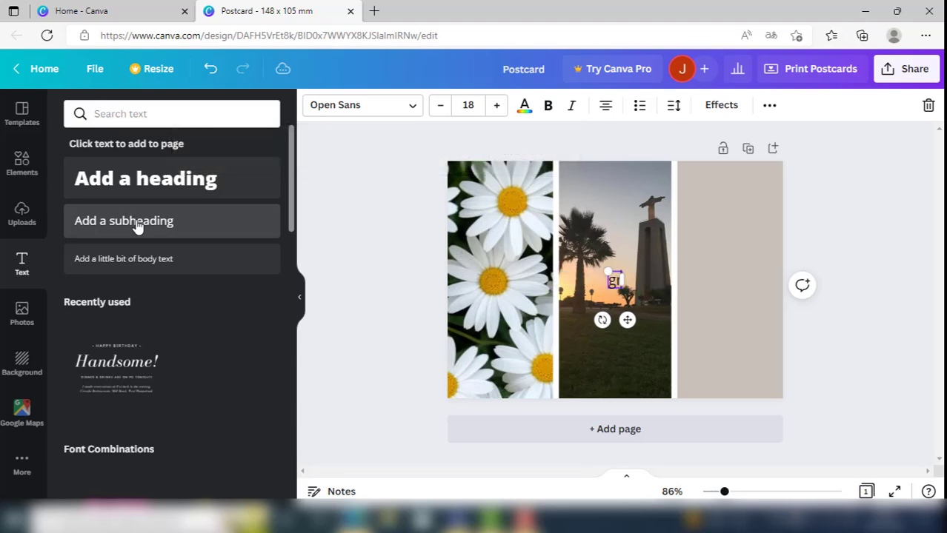
type("ree")
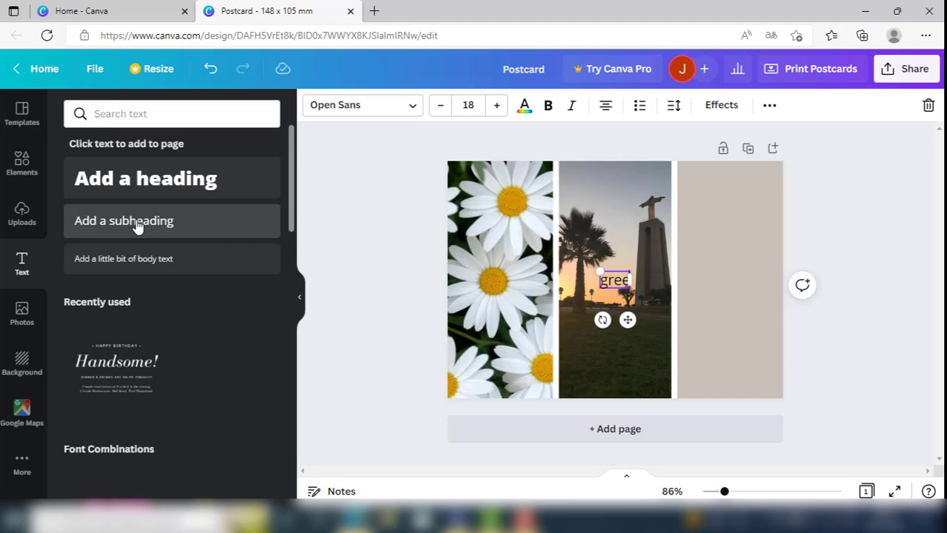
type("tings from")
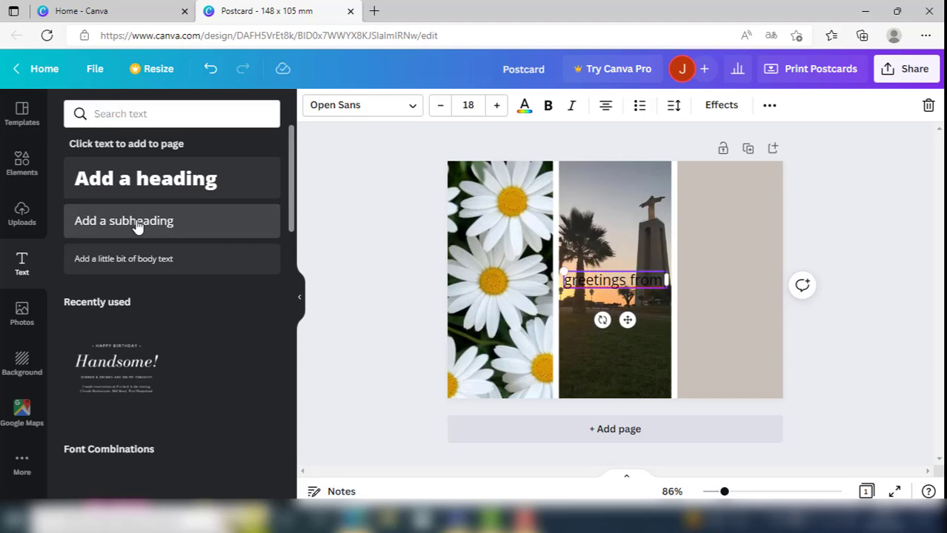
type(" Lisbon")
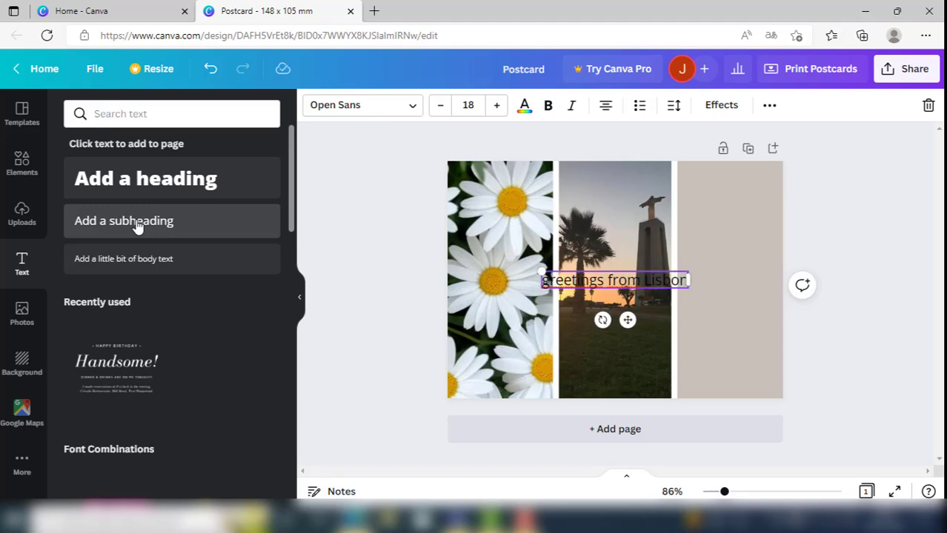
type("!")
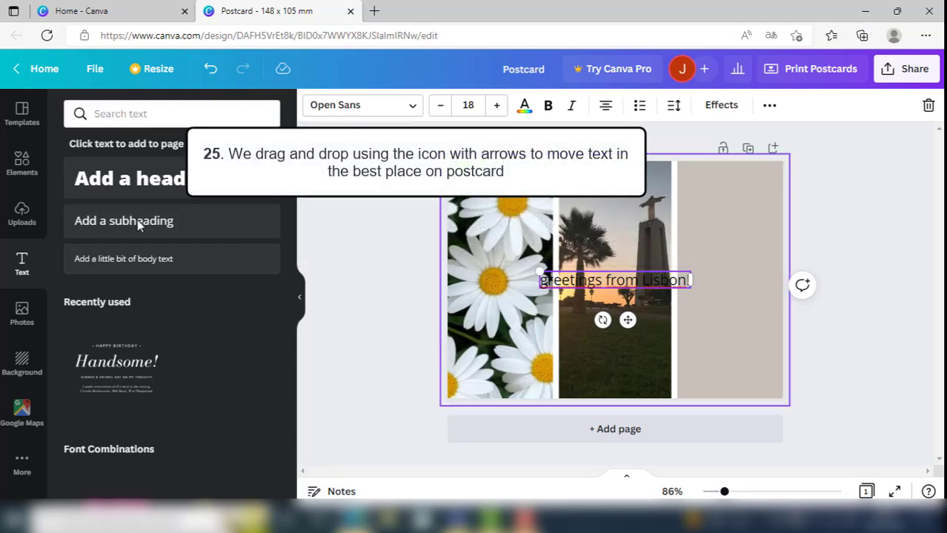
left_click_drag(628, 320, 740, 266)
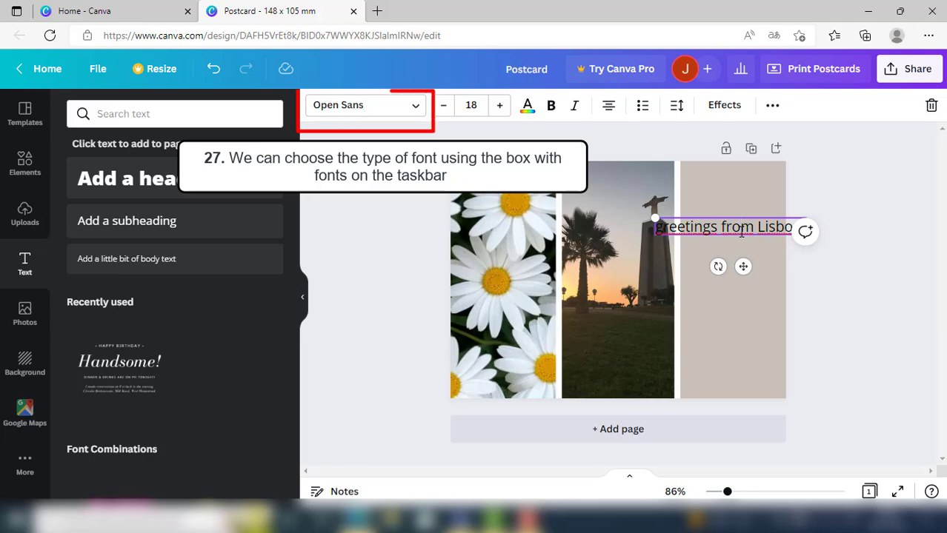
- Try several fonts on the greeting text and settle on Quintessential
left_click(380, 112)
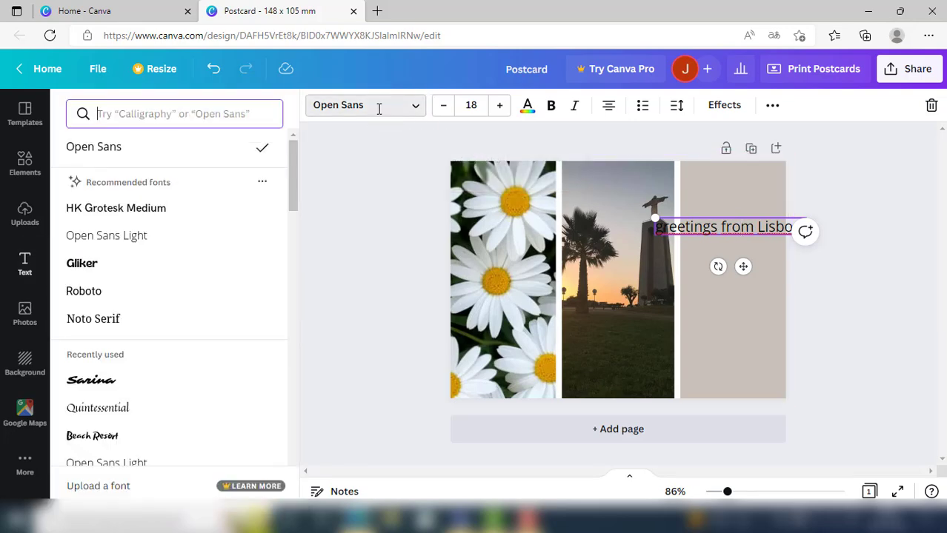
left_click(102, 219)
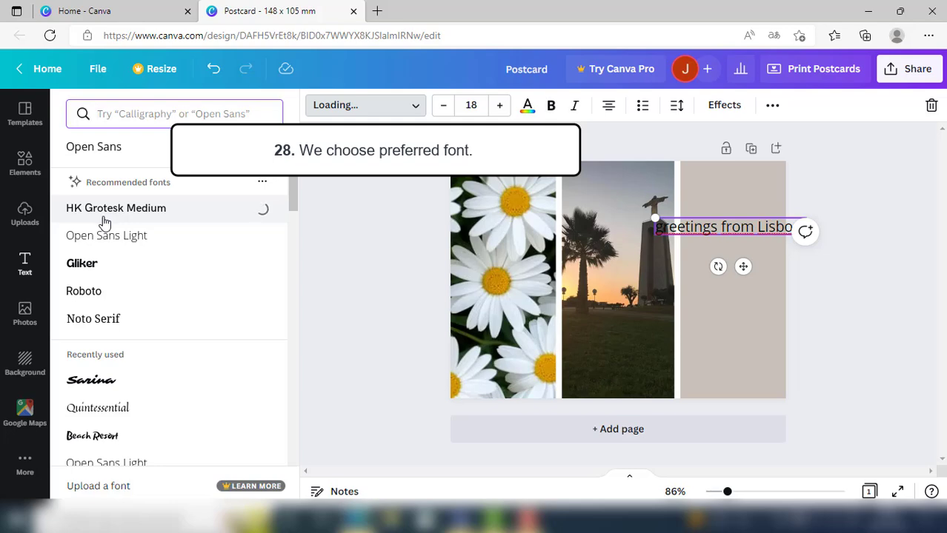
left_click(104, 237)
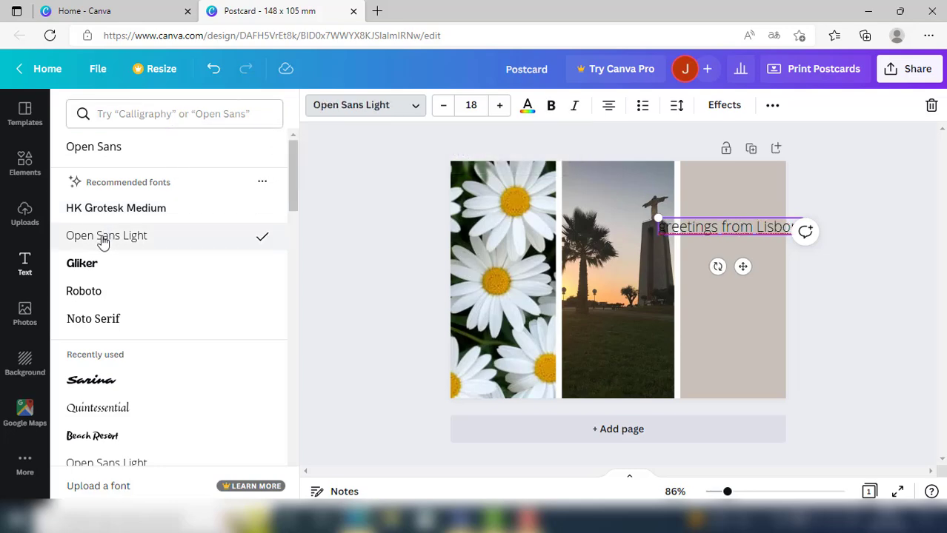
left_click(95, 267)
left_click(92, 383)
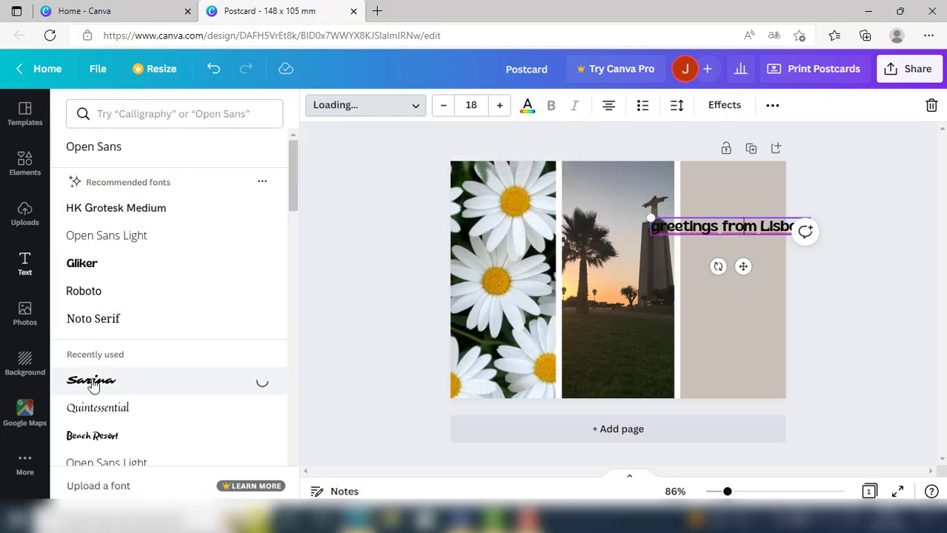
scroll(92, 383, "down", 1)
left_click(92, 379)
left_click(96, 357)
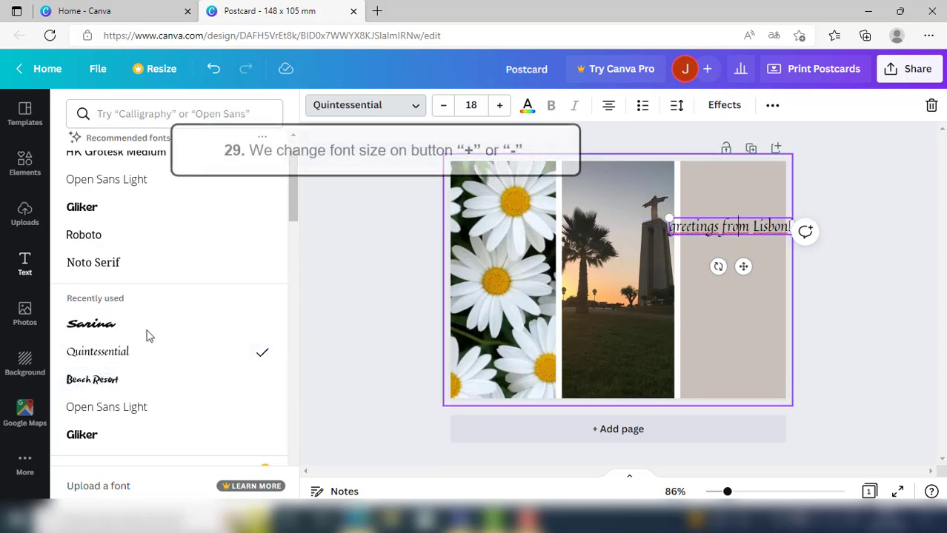
- Try larger font sizes up to 22 on the greeting text and settle on 19
left_click(500, 106)
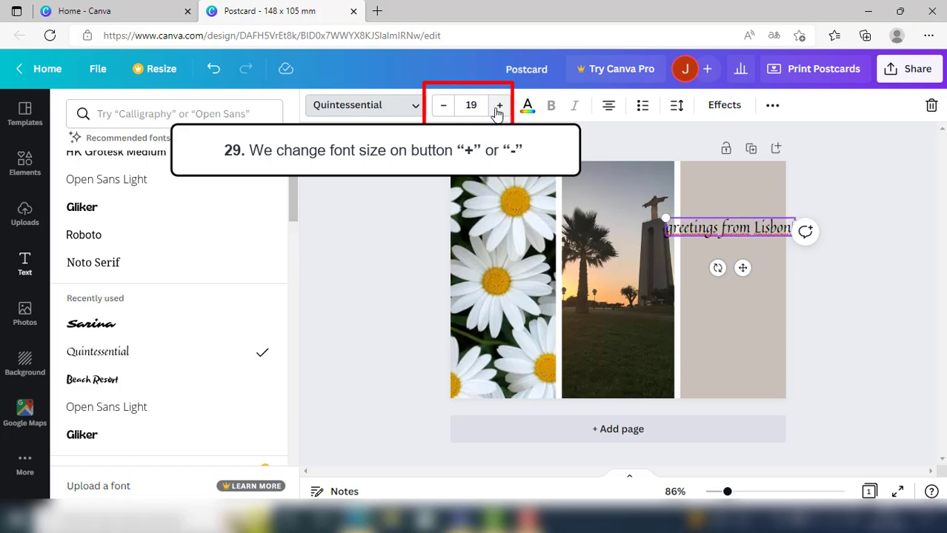
left_click(499, 106)
left_click(500, 106)
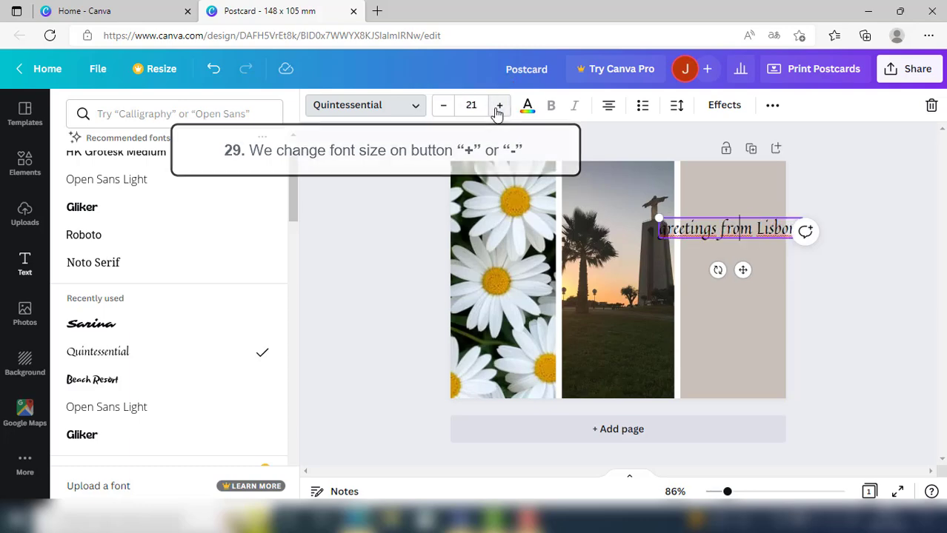
left_click(499, 106)
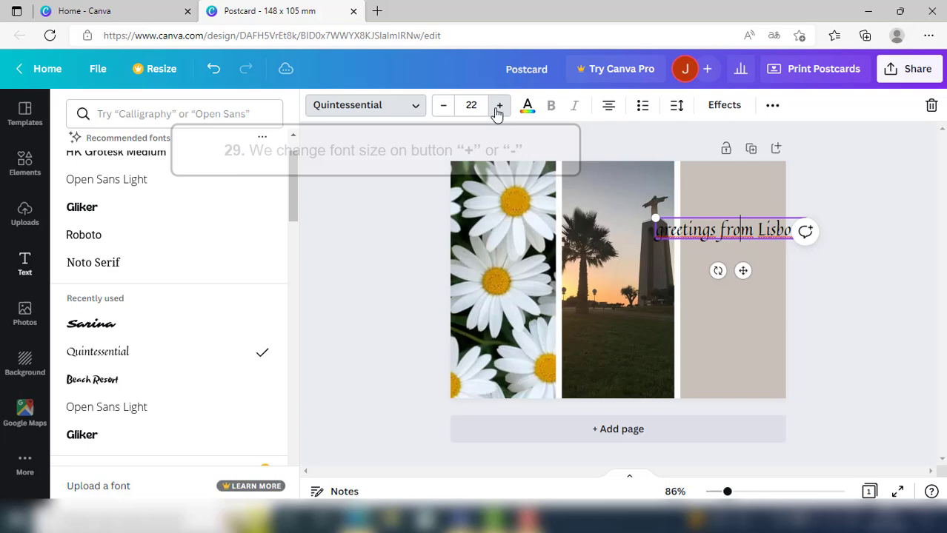
left_click(443, 109)
left_click(443, 110)
left_click(443, 110)
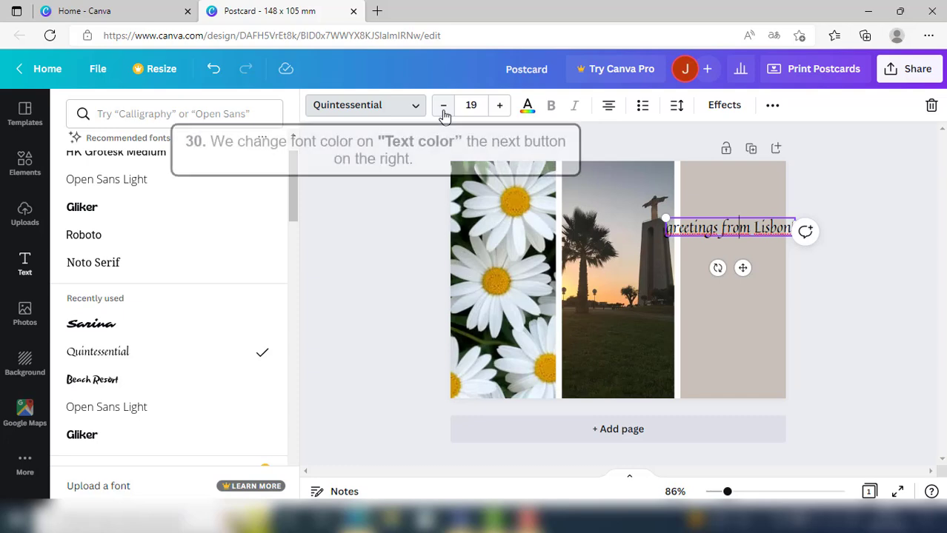
- Try several photo colours on the greeting text and settle on the dark green from the daisy photo
left_click(527, 108)
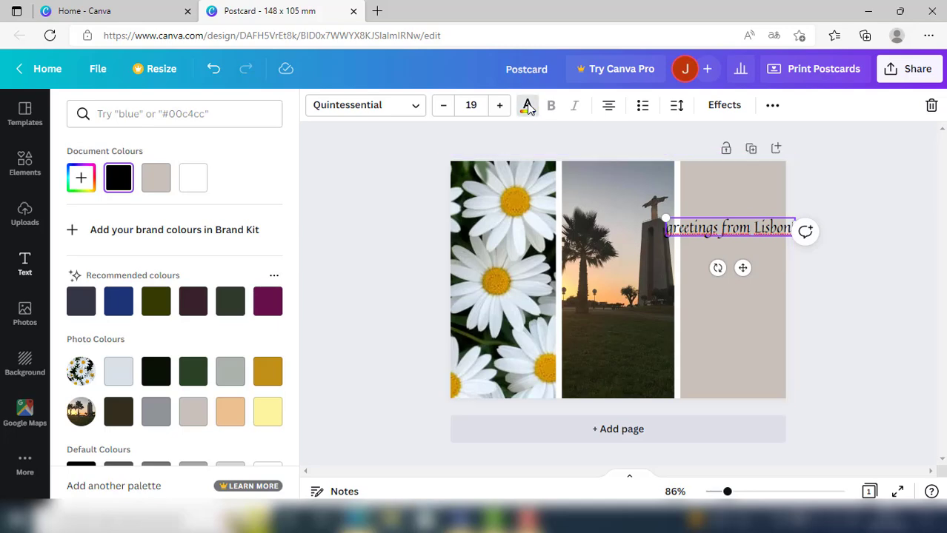
left_click(123, 374)
left_click(157, 374)
left_click(190, 375)
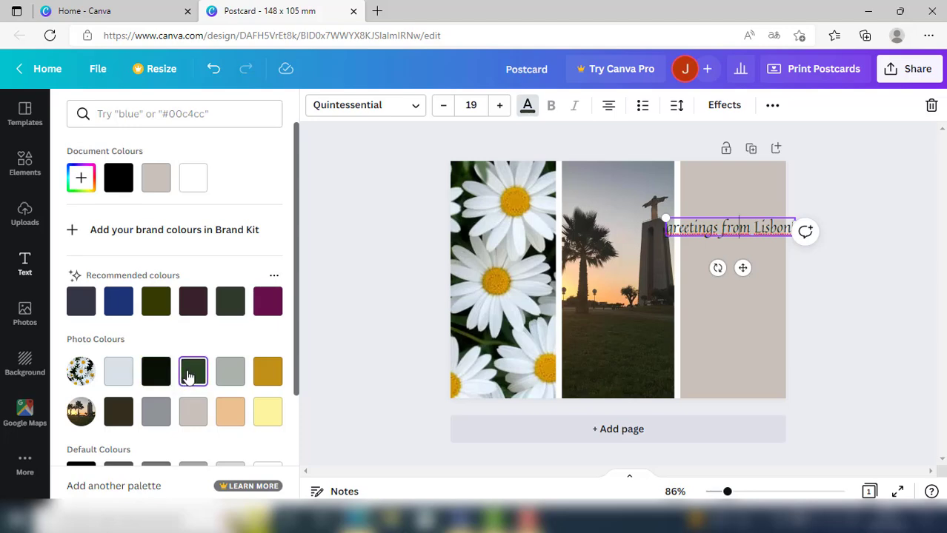
left_click(119, 411)
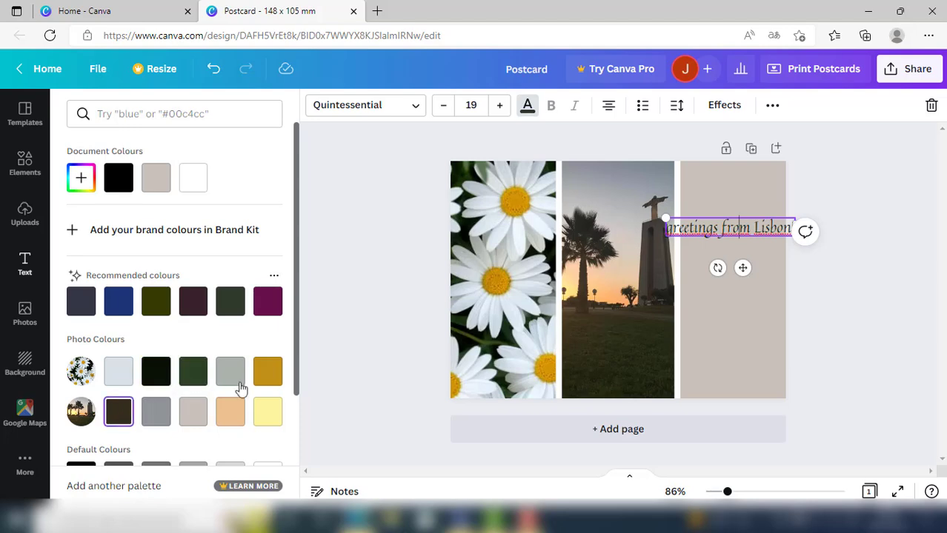
left_click(269, 377)
left_click(268, 410)
left_click(191, 372)
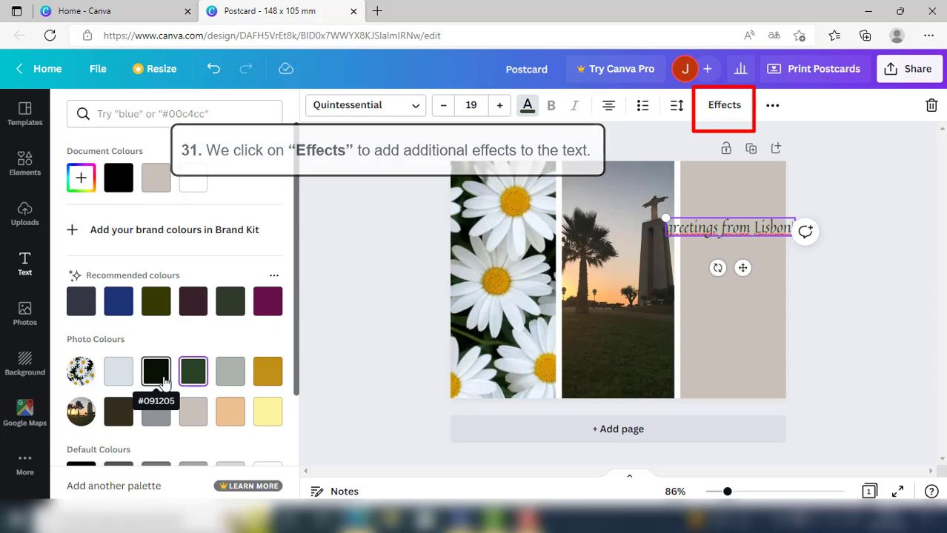
- Apply the Shadow effect to the greeting and narrow its text box so the words wrap onto three lines within the beige column
left_click(724, 106)
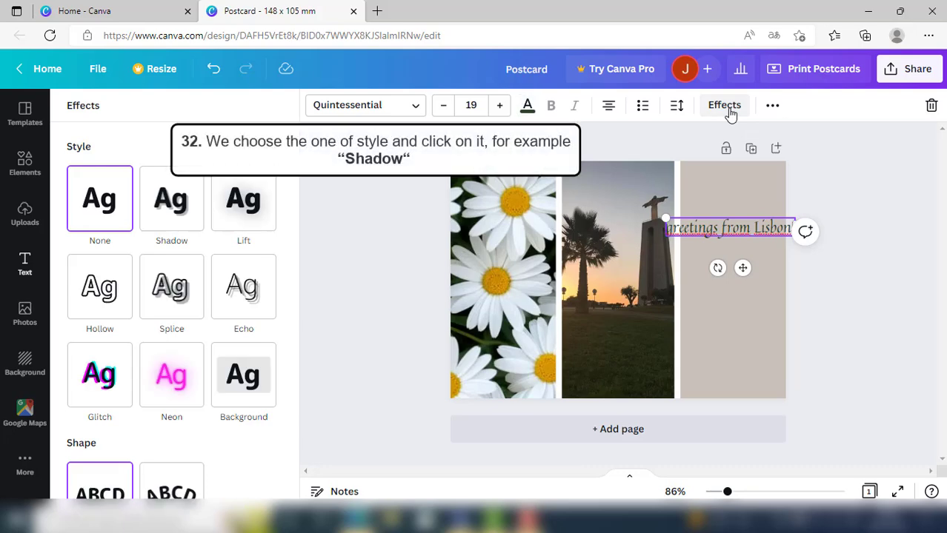
left_click(185, 213)
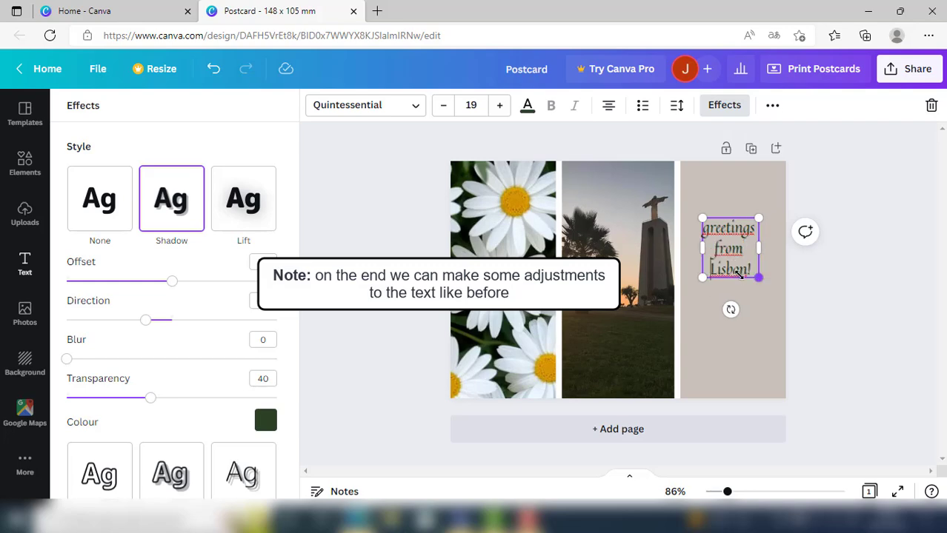
left_click(747, 334)
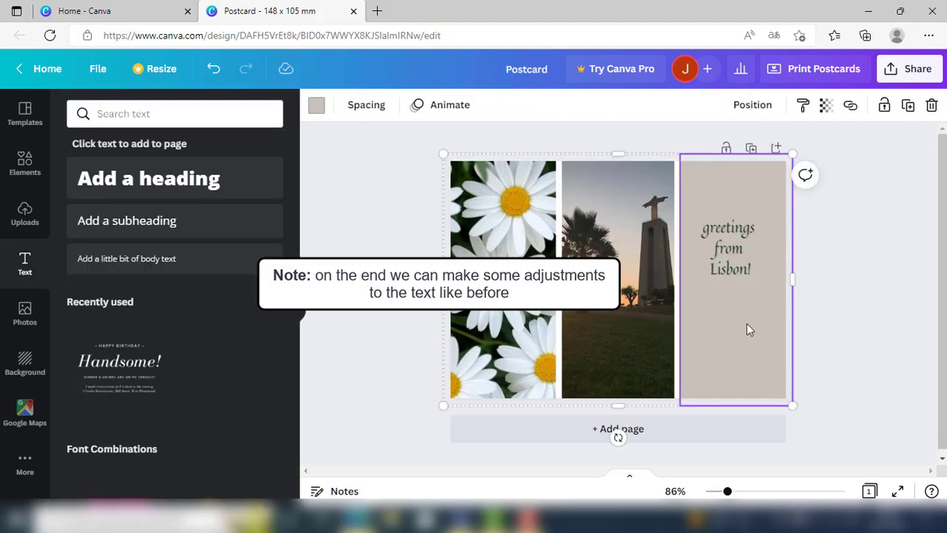
- Enlarge the three-line greeting text to font size 24 and deselect everything on the postcard
left_click(737, 255)
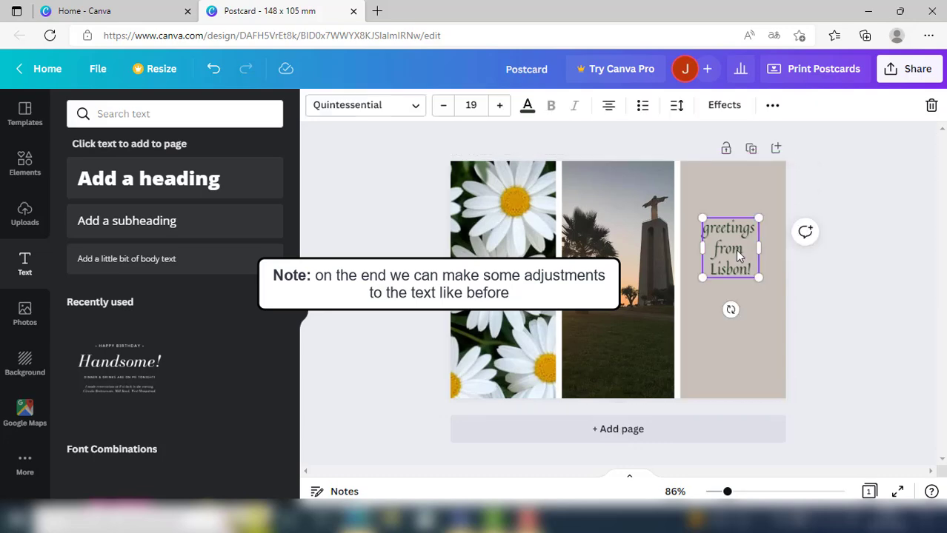
left_click(498, 108)
left_click(497, 108)
left_click(498, 107)
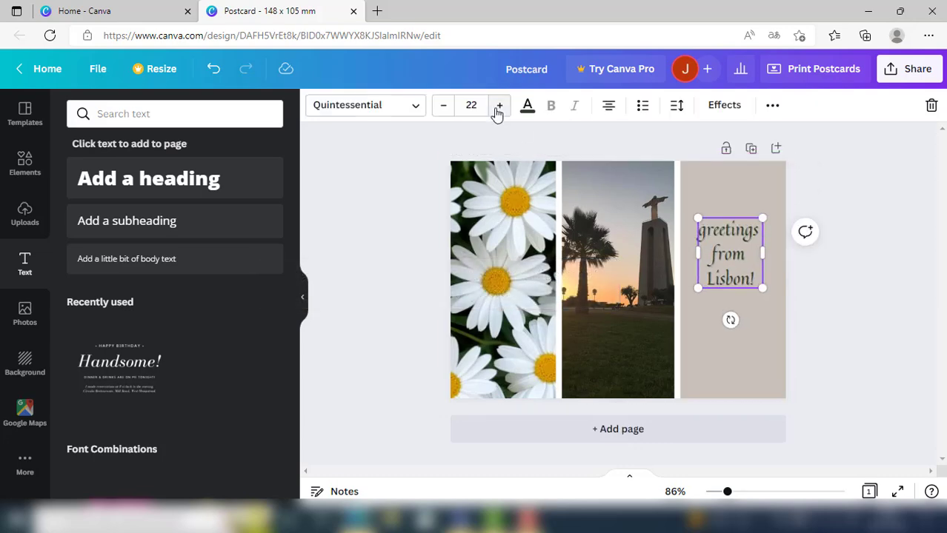
left_click(498, 108)
left_click(497, 108)
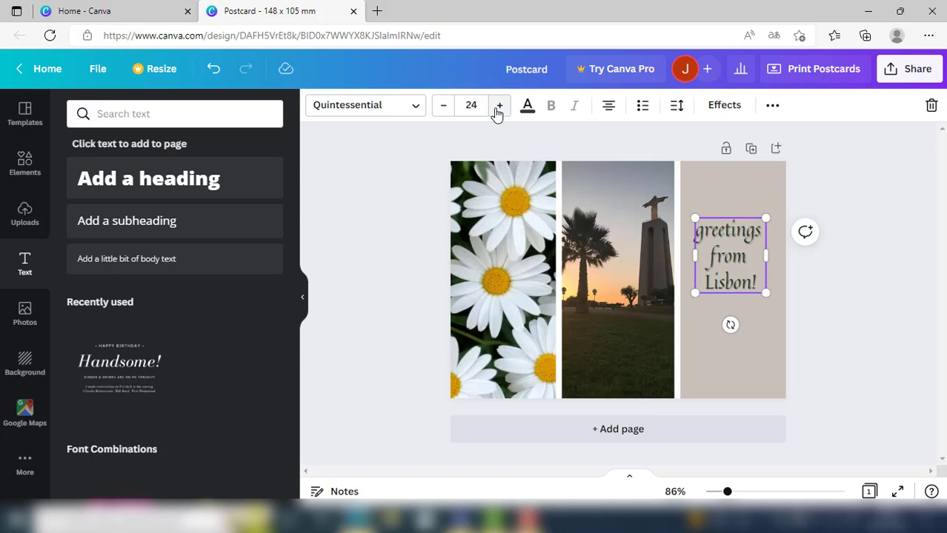
left_click(771, 332)
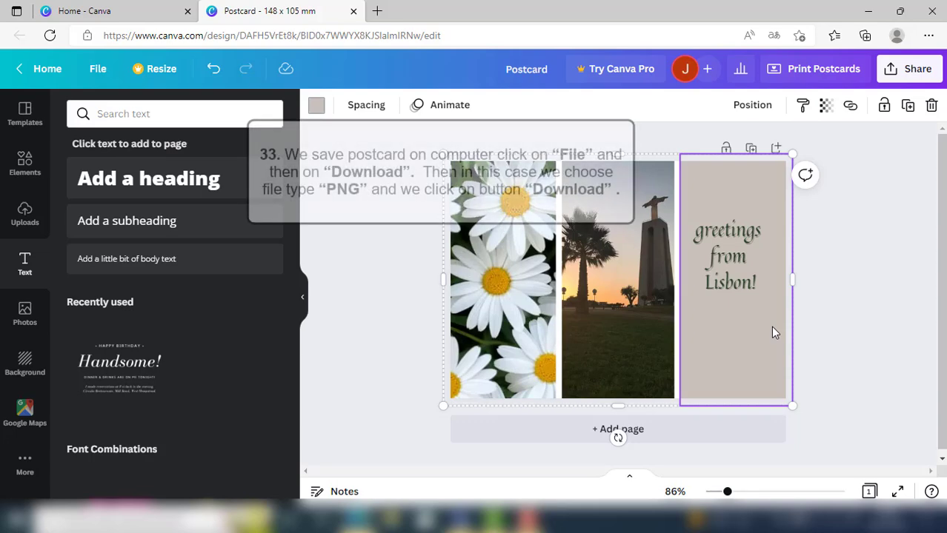
left_click(837, 318)
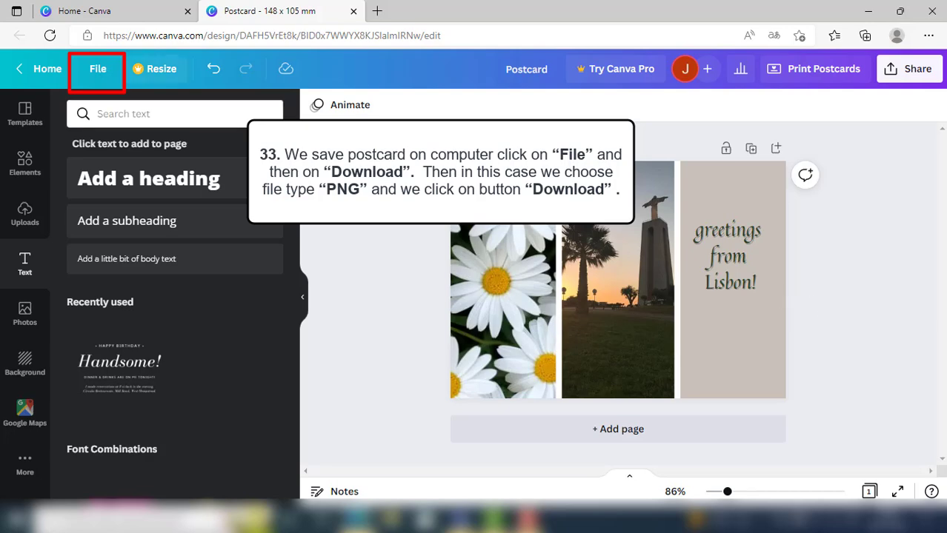
- Download the finished postcard as a PNG file and dismiss the download pop-ups
left_click(91, 74)
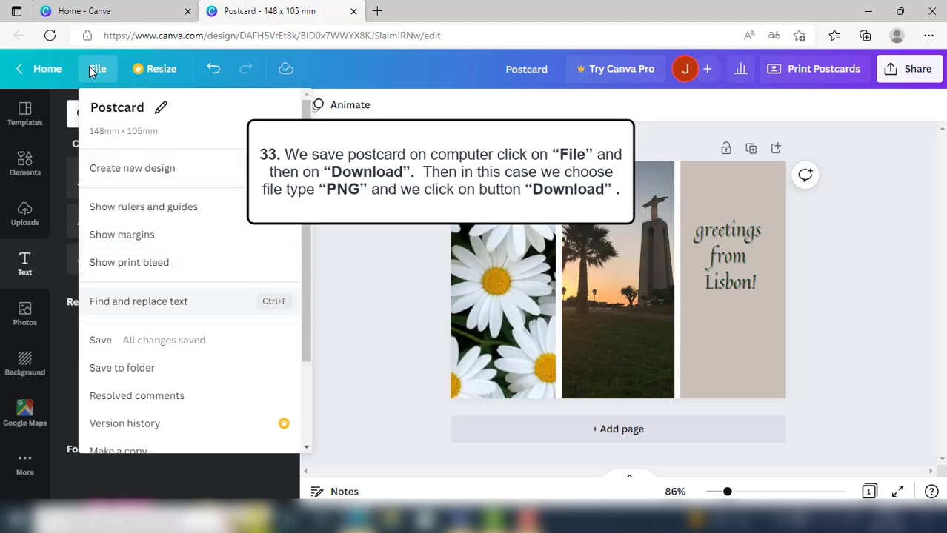
left_click_drag(304, 320, 298, 403)
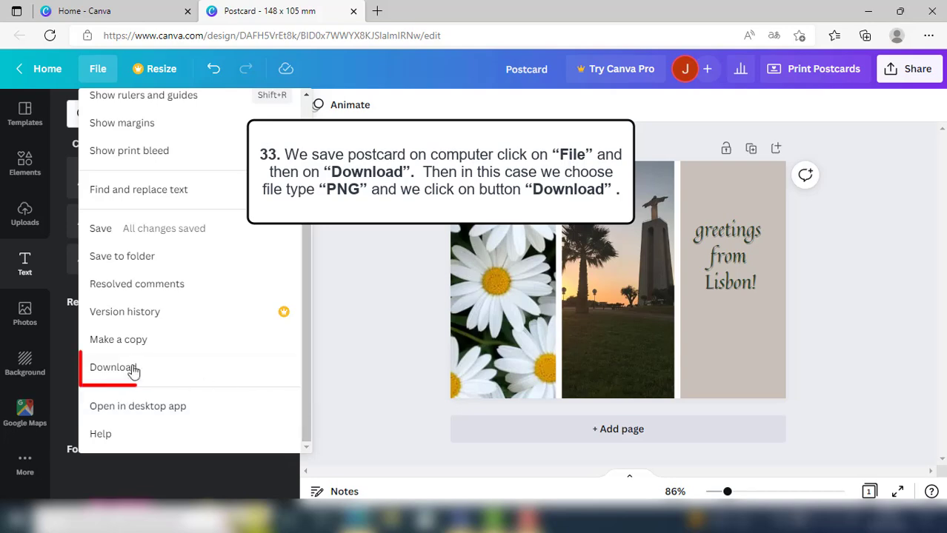
left_click(113, 367)
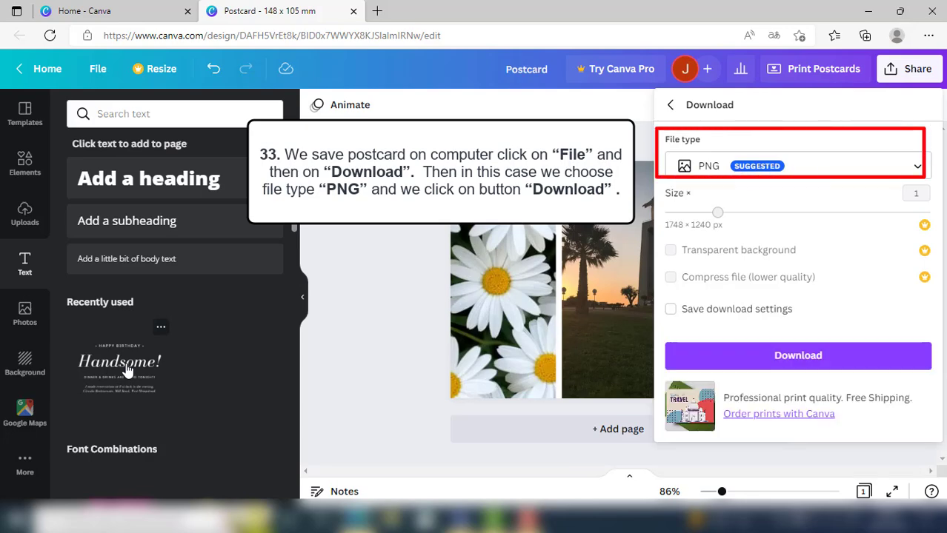
left_click(808, 163)
left_click(813, 191)
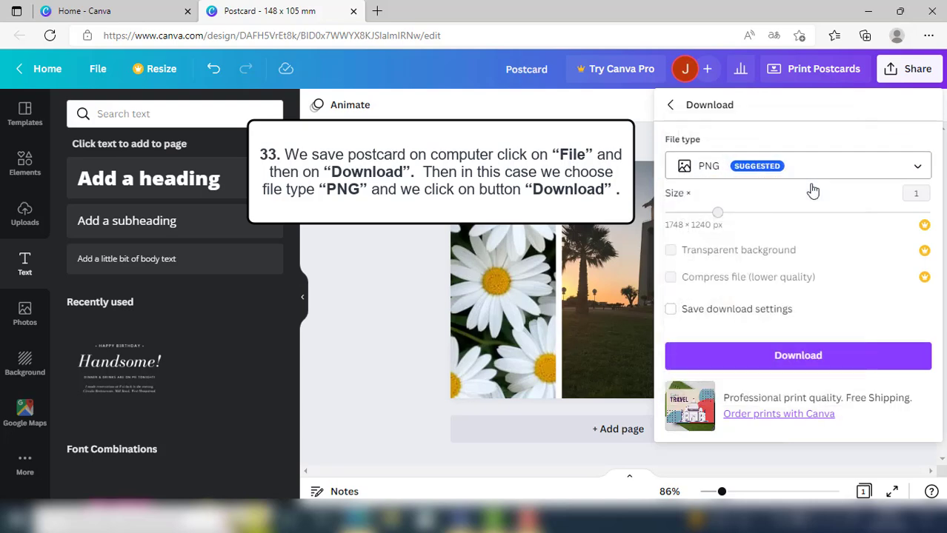
left_click(817, 356)
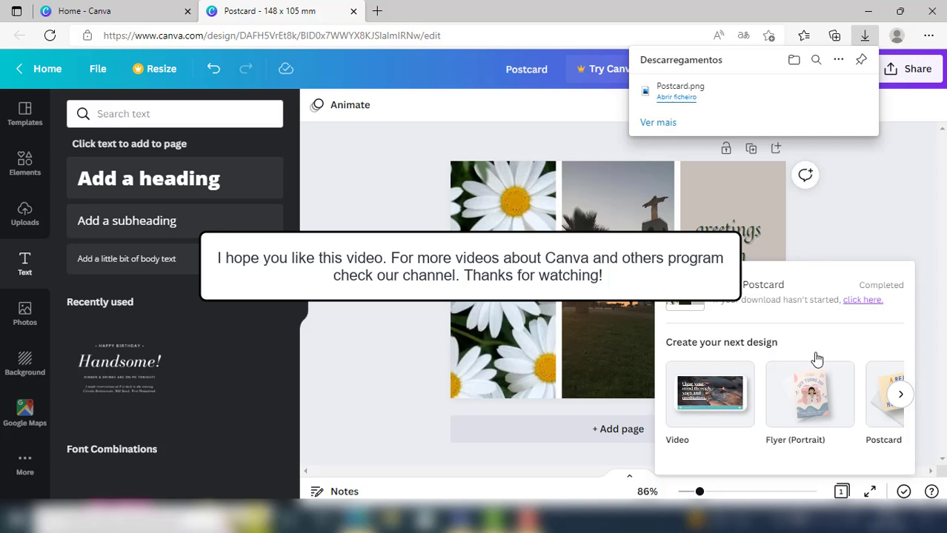
left_click(838, 226)
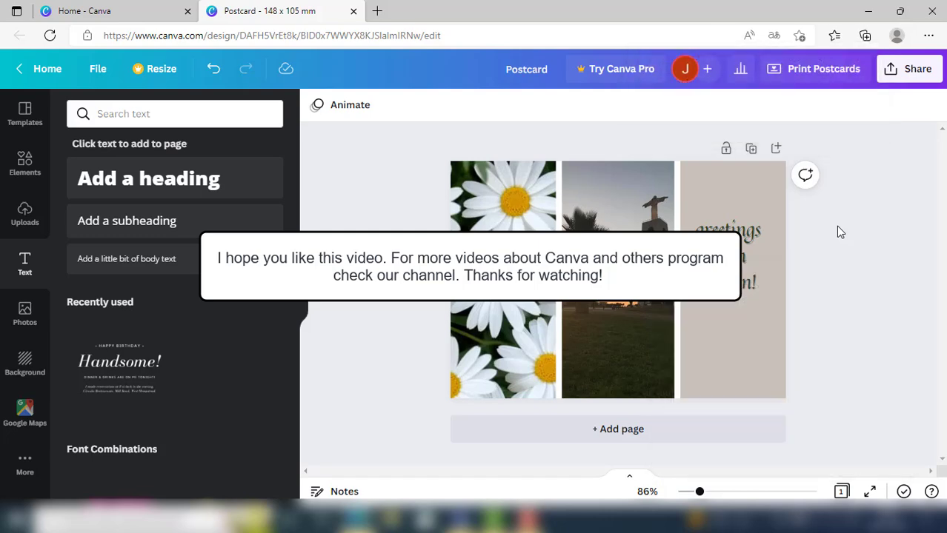